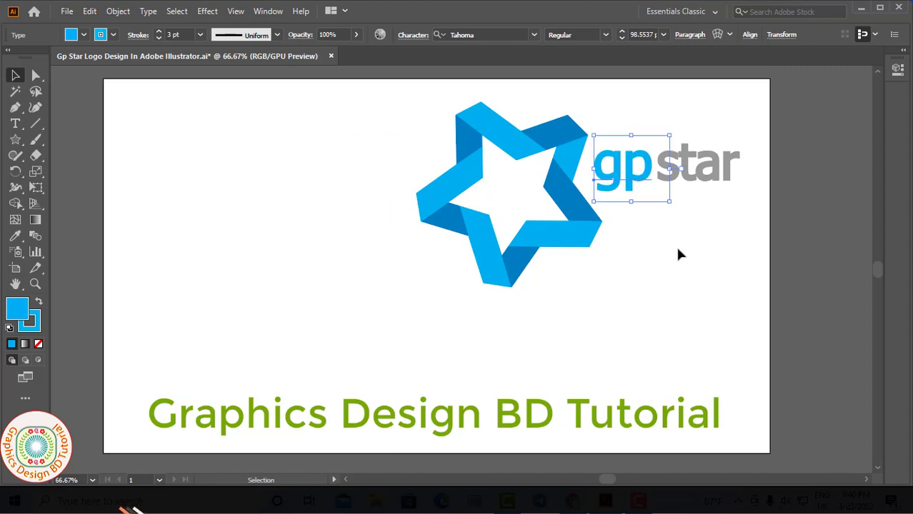
Select the ribbon star together with the "gp" and "star" texts and group them.
left_click(421, 101)
left_click(574, 213)
right_click(582, 209)
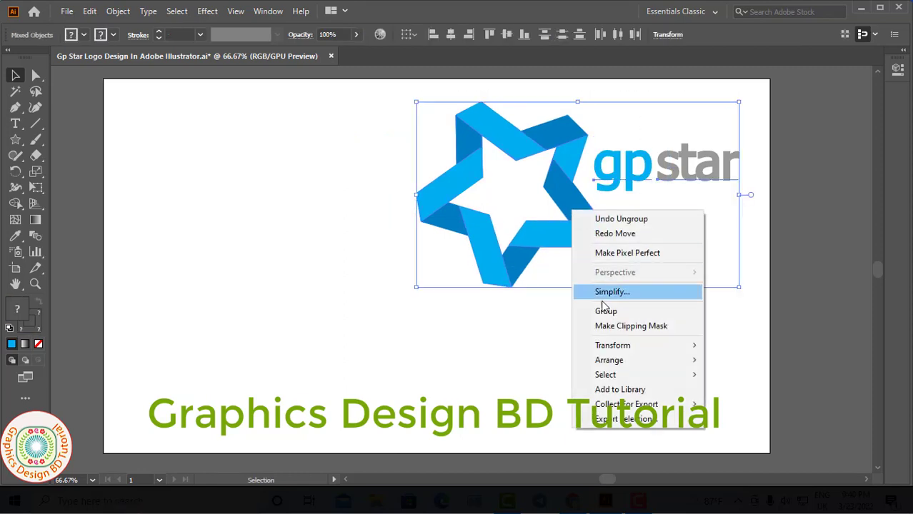
left_click(603, 308)
left_click(204, 244)
Add a two-line text below the logo reading "gp star Logo Make in" and "Adobe Illustrator Bangla Tutorial".
left_click(15, 123)
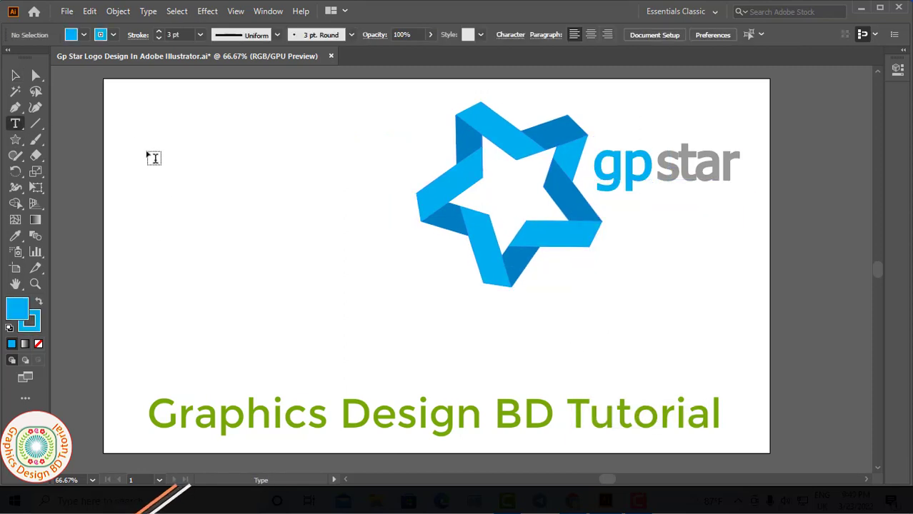
left_click(160, 347)
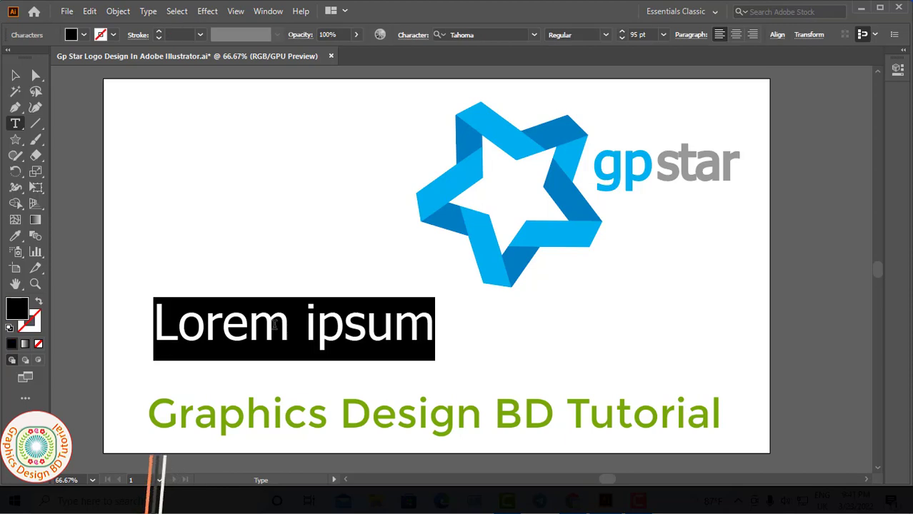
type("gp")
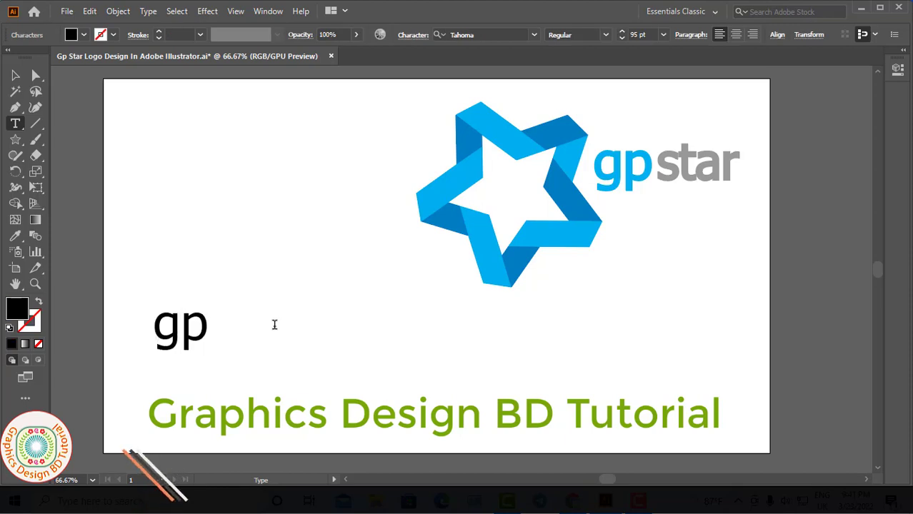
type(" star Logo Make ")
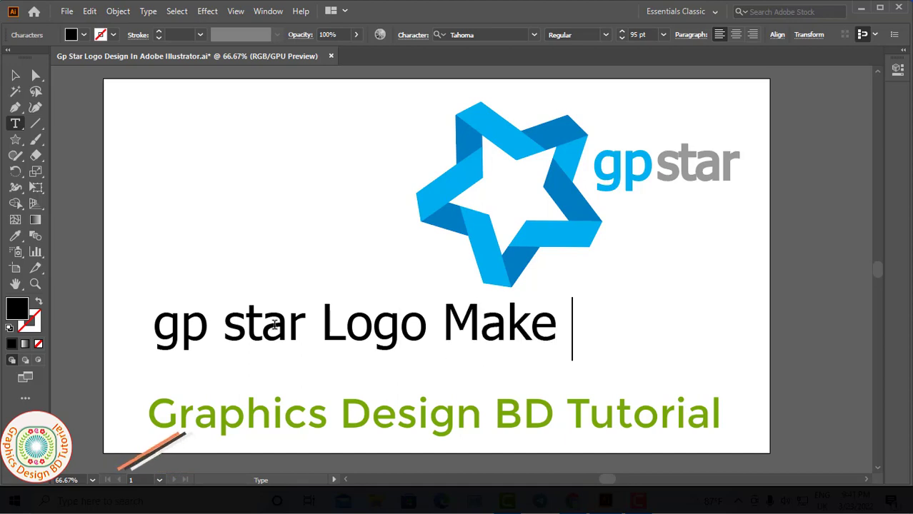
type("in ")
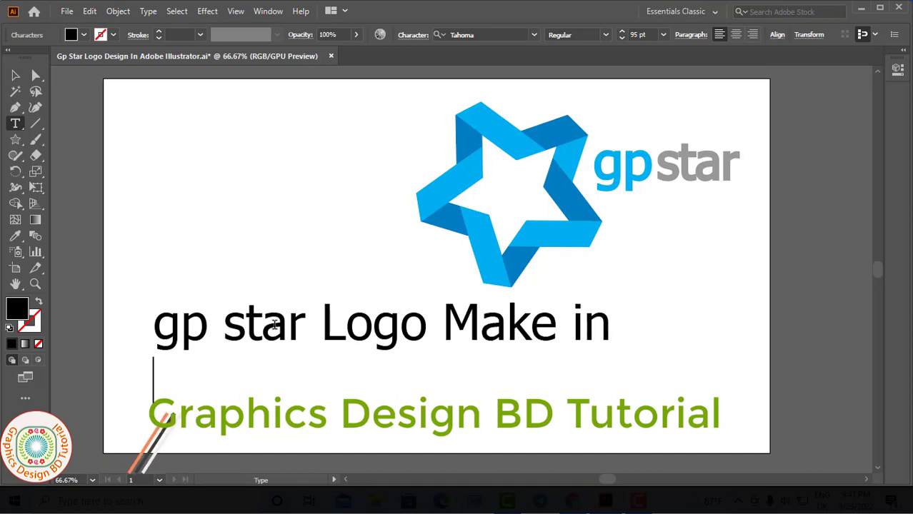
type("Adobe Illustr")
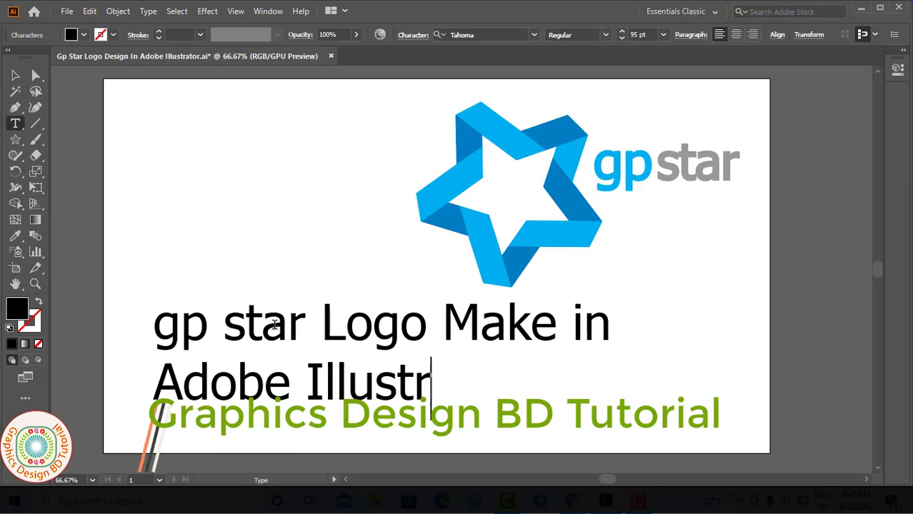
type("ator Bangla ")
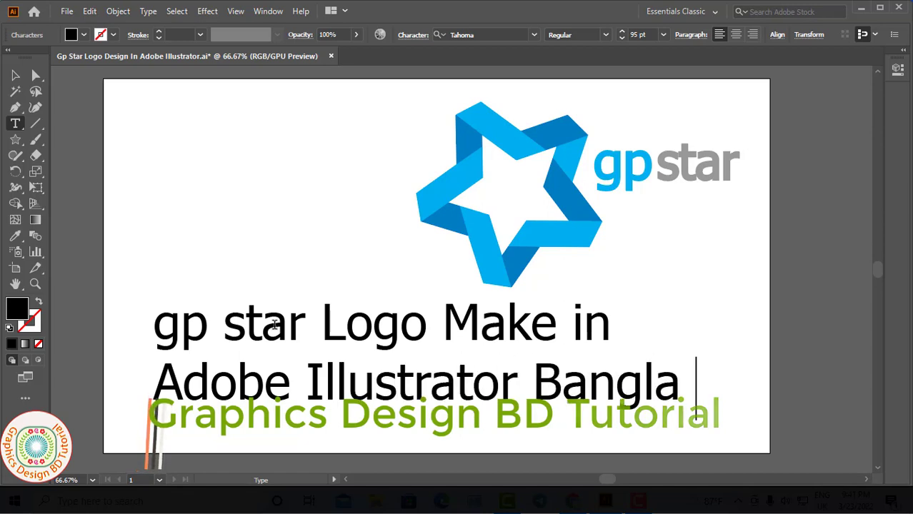
type("Tutorial")
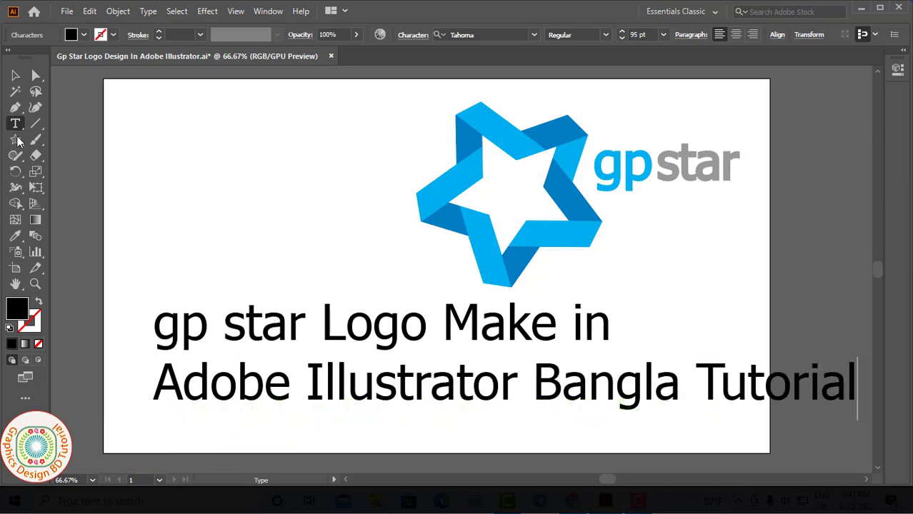
Move the two-line title slightly closer to the logo and fill it with the cyan-blue swatch.
left_click(15, 75)
left_click_drag(238, 331, 205, 310)
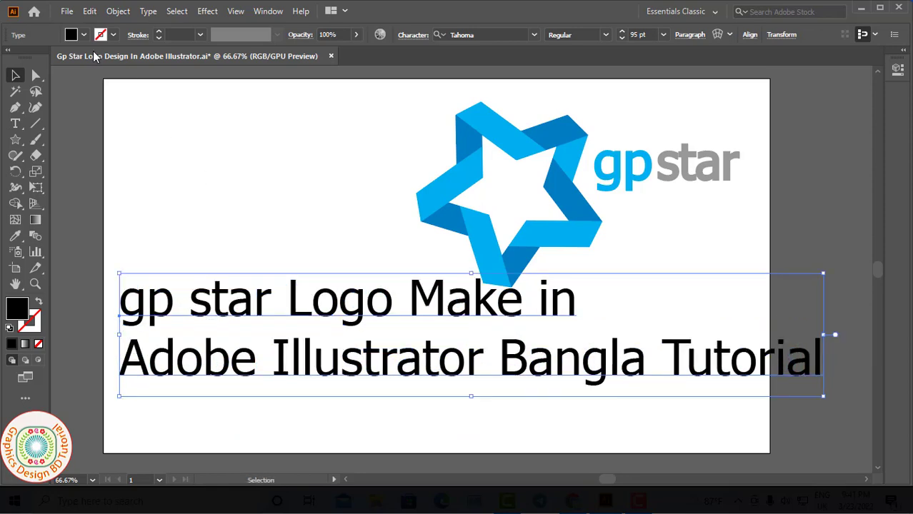
left_click(83, 34)
left_click(44, 57)
left_click(104, 71)
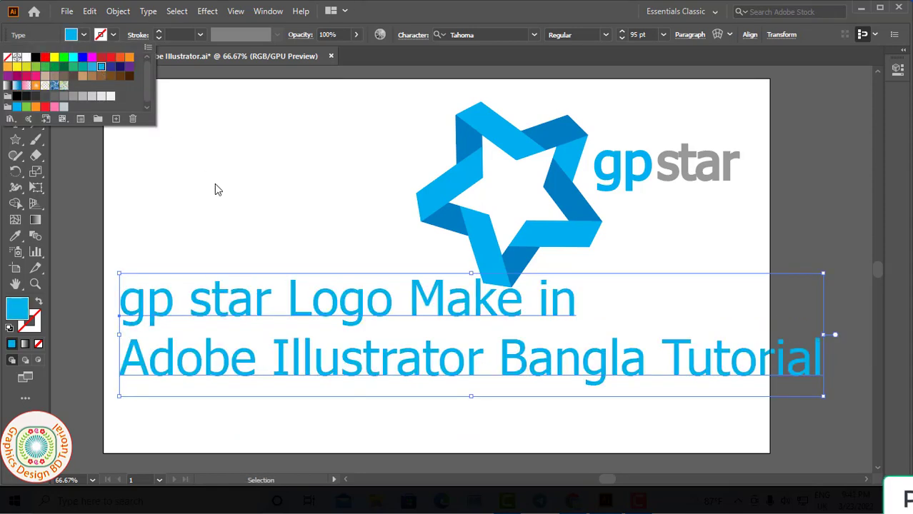
left_click(212, 212)
Shift the blue two-line title on the artboard and delete it.
left_click(204, 311)
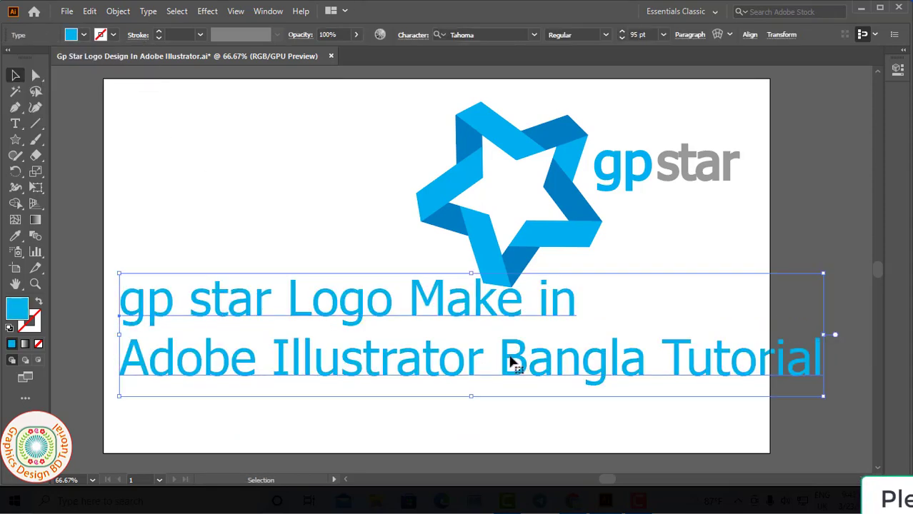
left_click_drag(510, 361, 492, 370)
left_click_drag(332, 321, 369, 333)
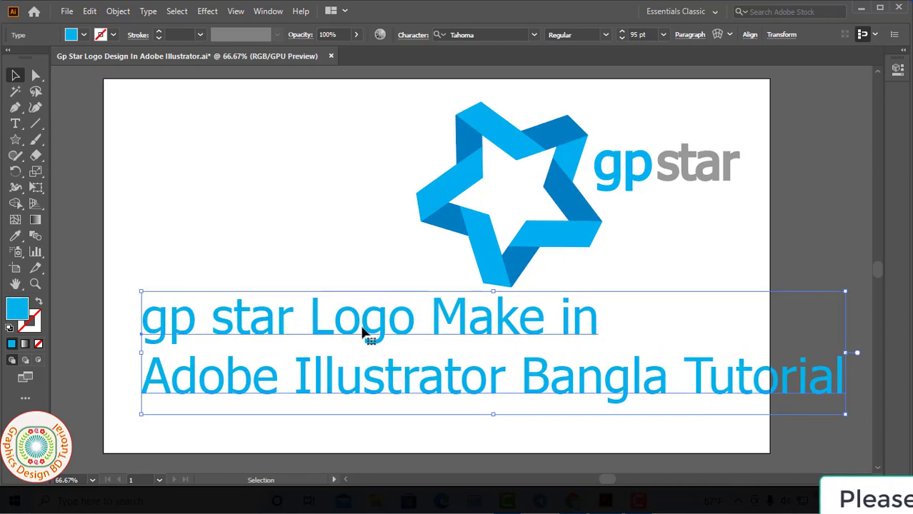
key("Delete")
Select the whole gp star reference logo again, group it, and clear the selection.
right_click(540, 230)
left_click(578, 342)
left_click_drag(413, 86, 698, 248)
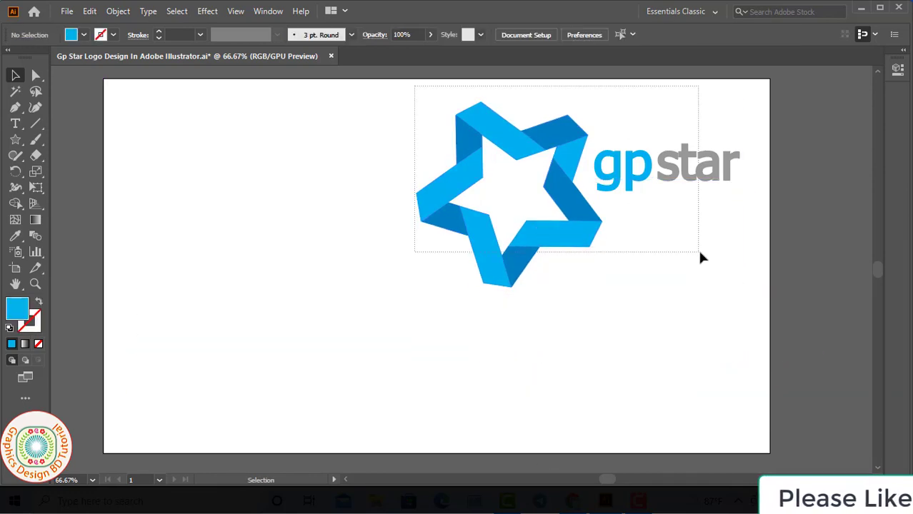
right_click(576, 207)
left_click(586, 307)
left_click(567, 351)
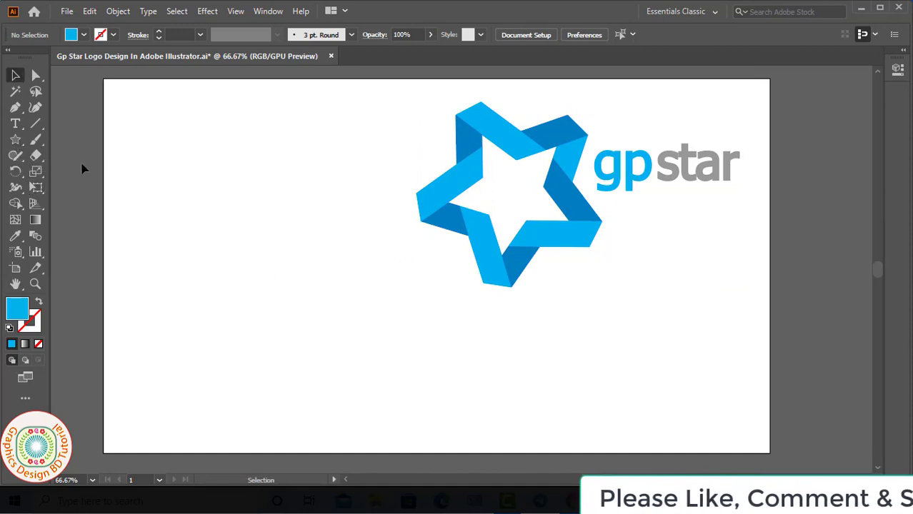
Create a 5-point star beside the reference logo with Radius 1 of 90 px and Radius 2 of 180 px.
left_click(16, 140)
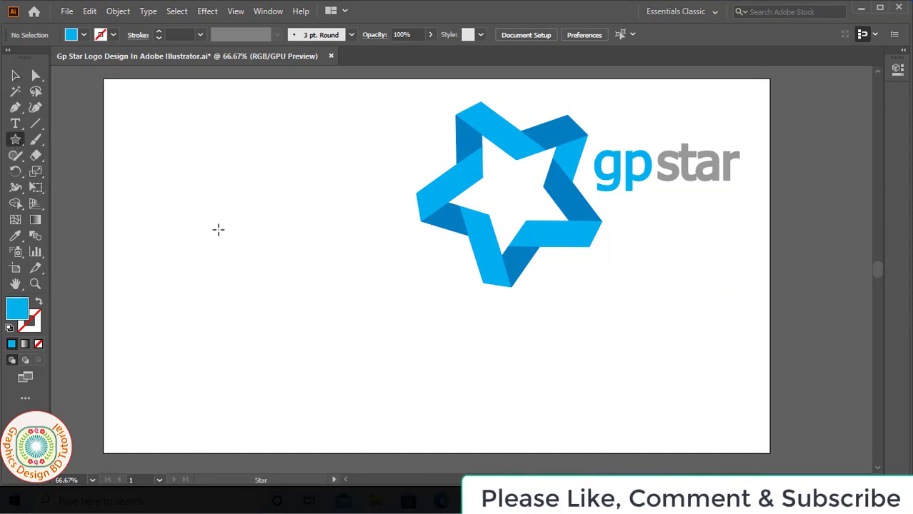
left_click(220, 230)
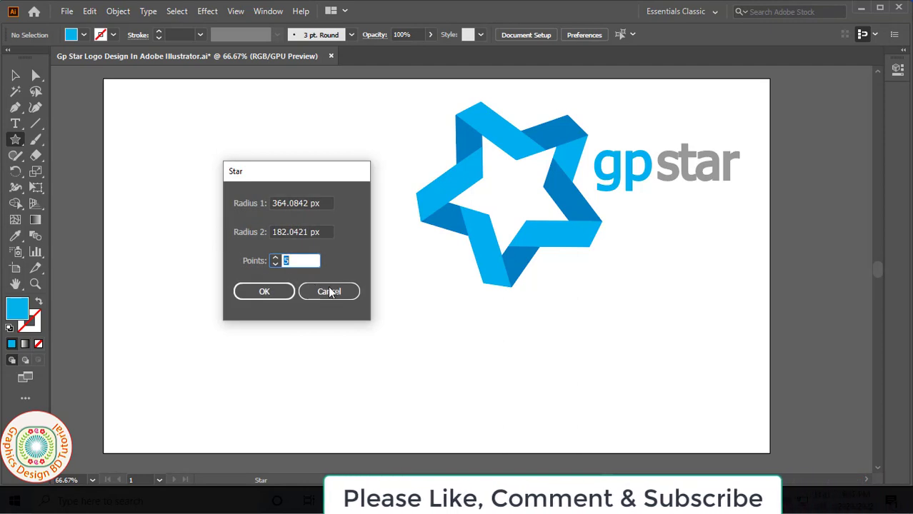
key("Tab")
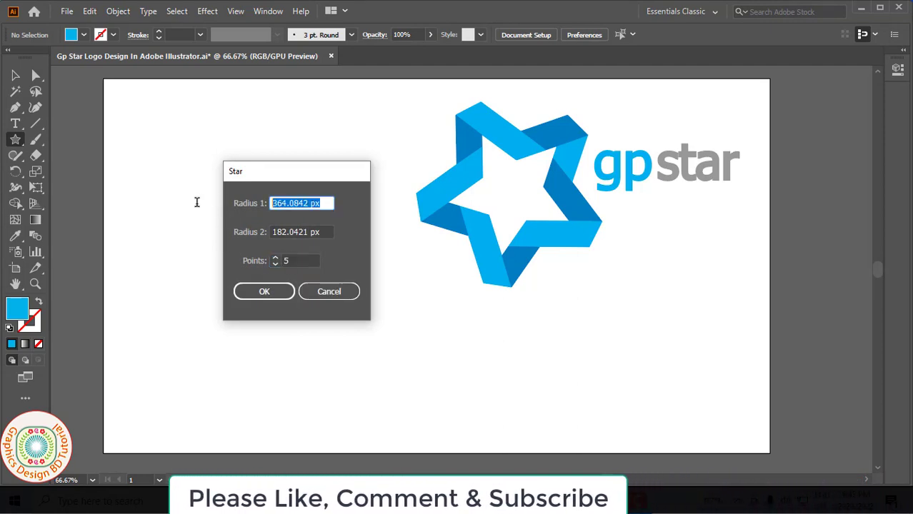
type("90")
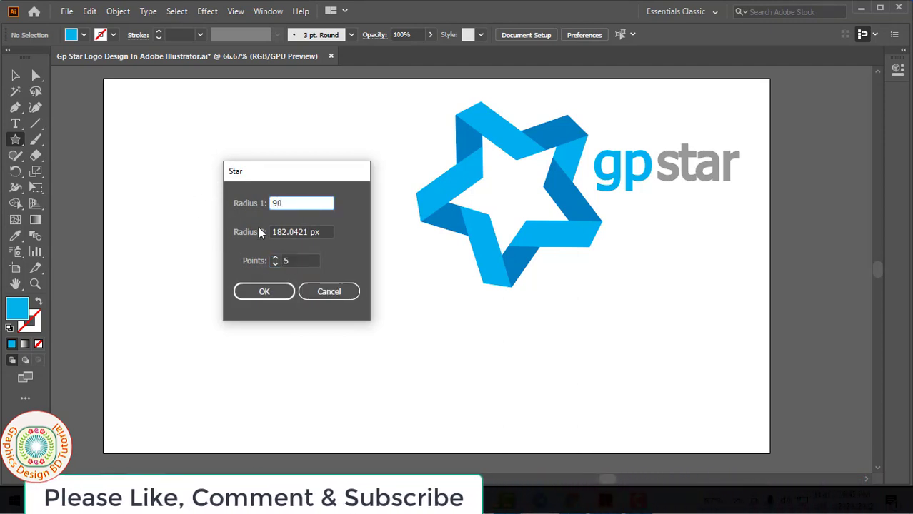
key("Tab")
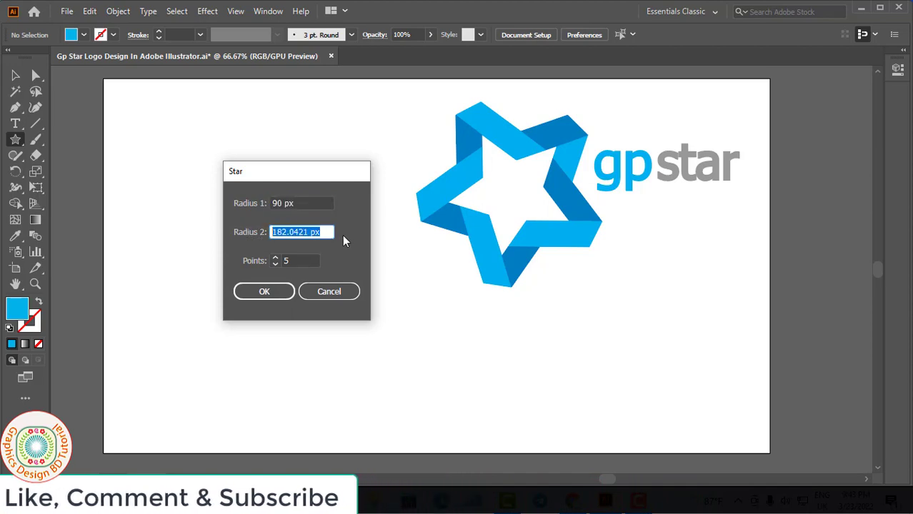
type("180")
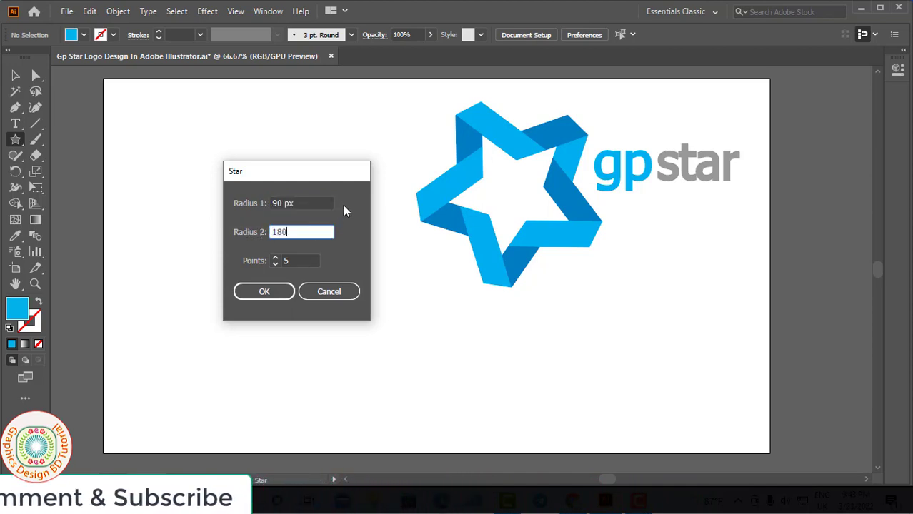
left_click(274, 290)
key("v")
Set the new star's fill to none.
left_click(84, 36)
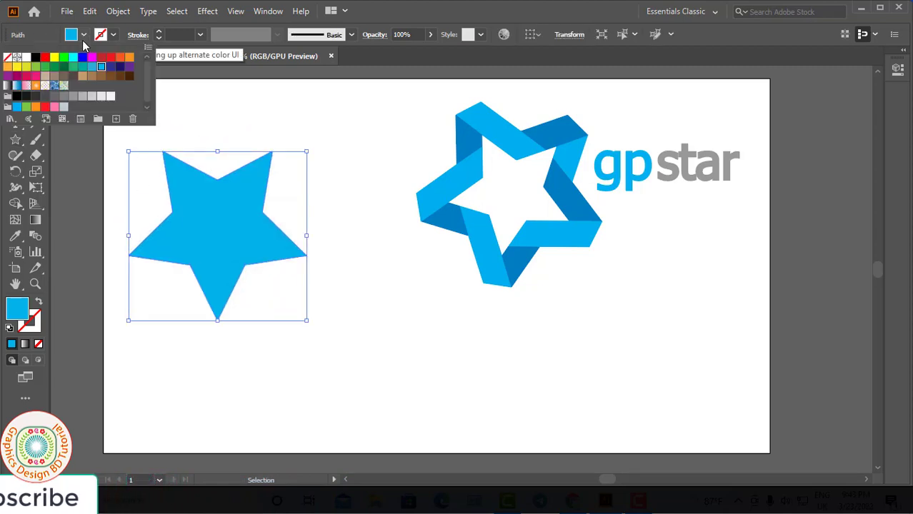
left_click(8, 60)
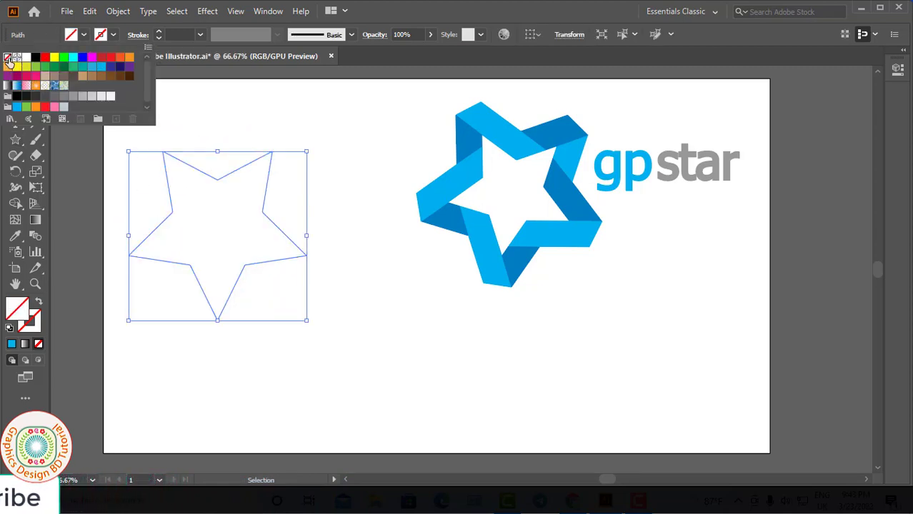
left_click(37, 329)
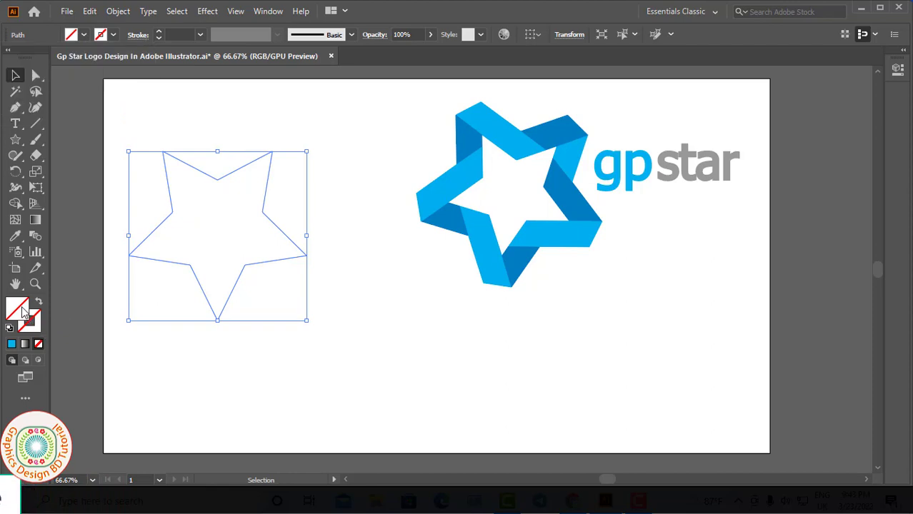
Give the new star a sky-blue stroke with the colour 45C8FF.
left_click(101, 35)
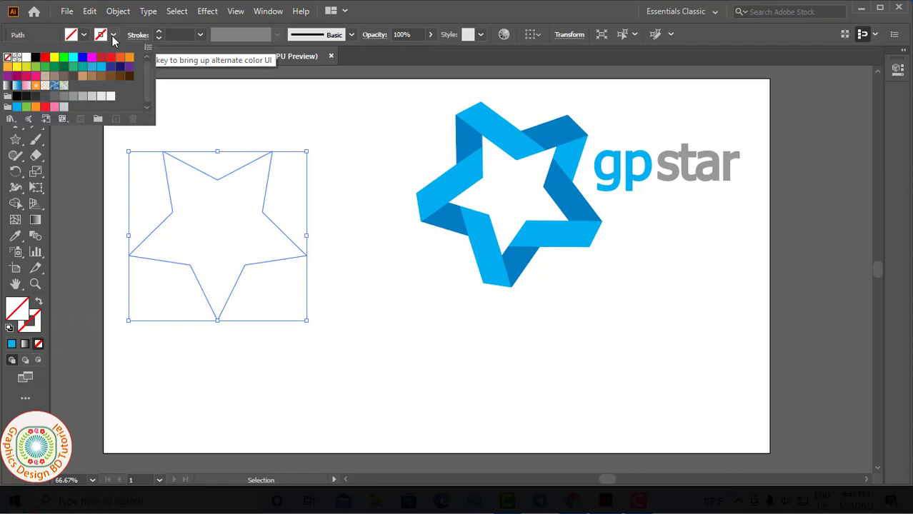
left_click(102, 70)
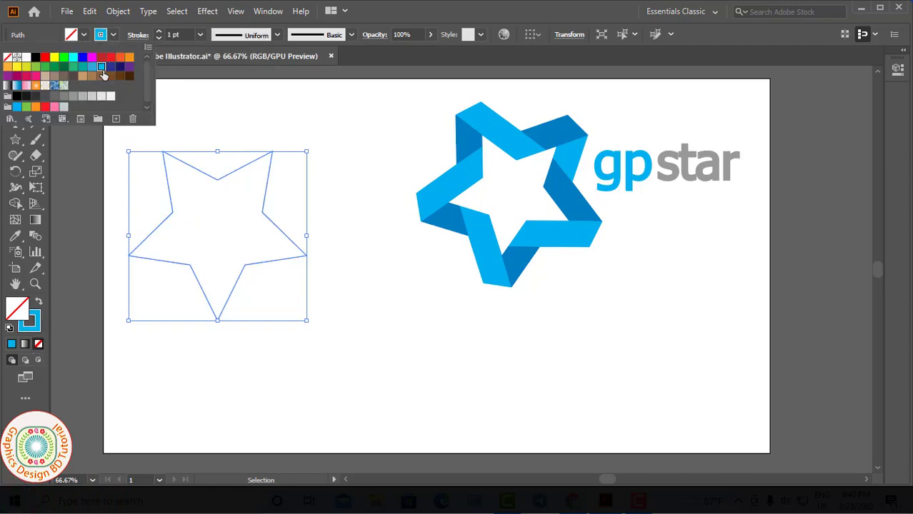
left_click(32, 321)
left_click_drag(521, 96, 704, 110)
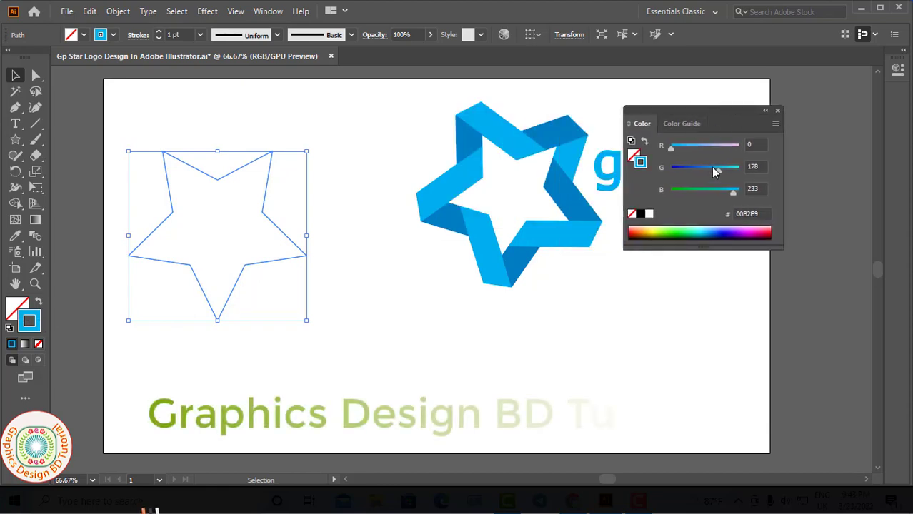
left_click(711, 227)
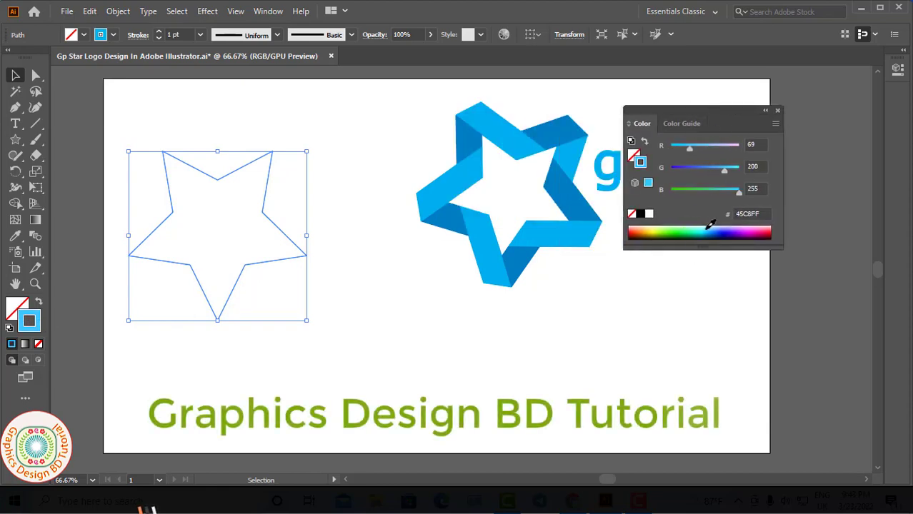
left_click(778, 111)
Set the new star's stroke weight to 50 pt.
left_click(175, 35)
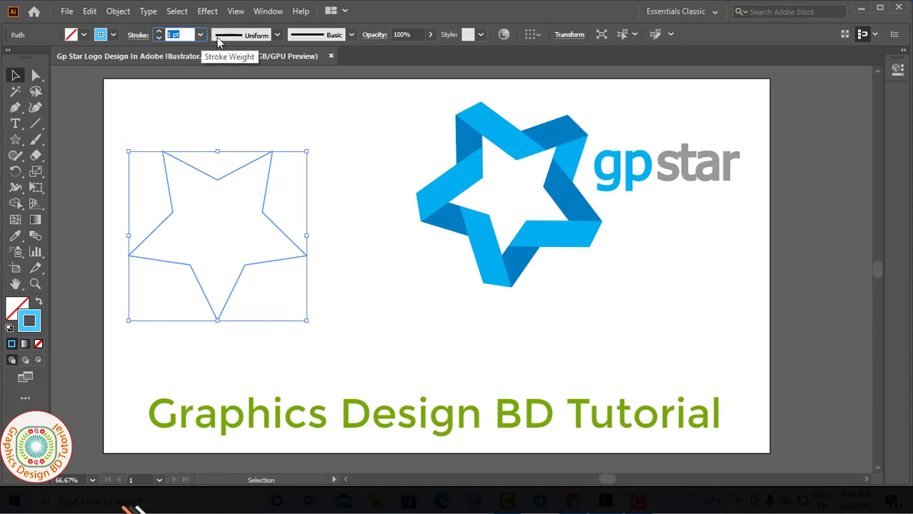
type("50")
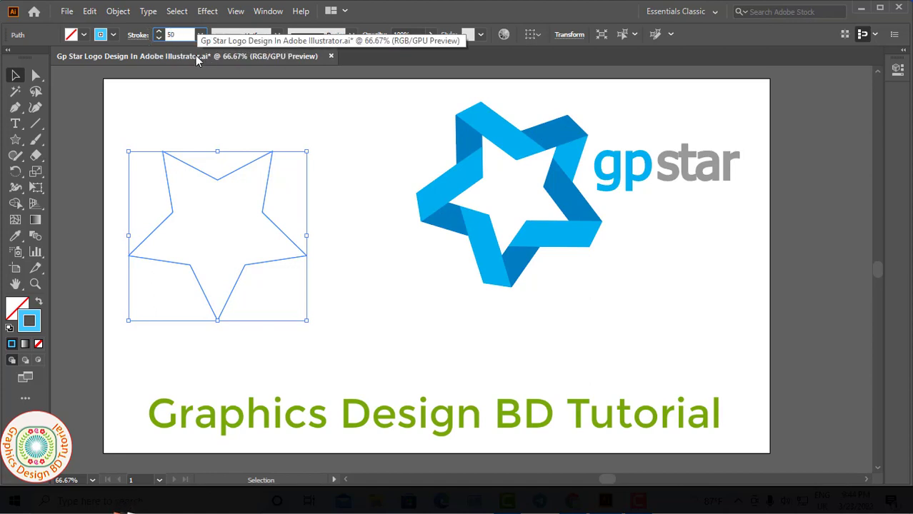
key("Return")
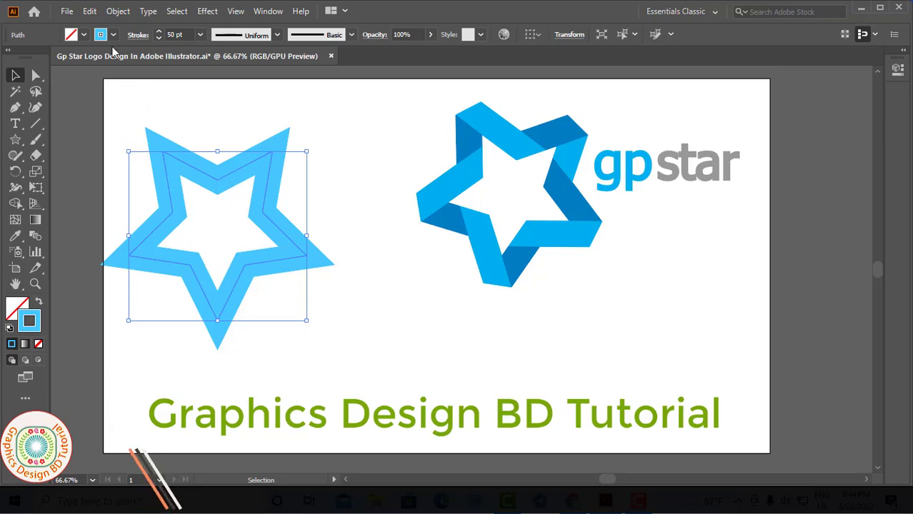
Expand the star outline into a filled shape, with only the Stroke option enabled.
left_click(118, 11)
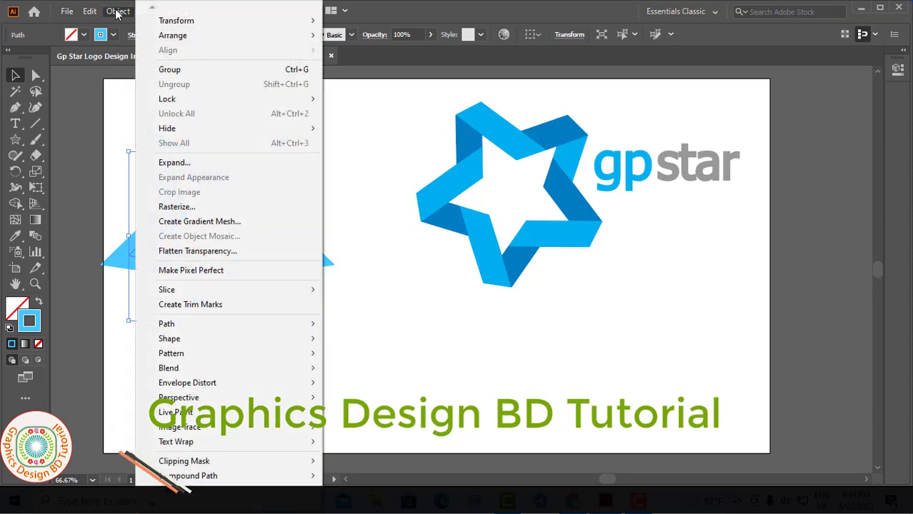
left_click(174, 165)
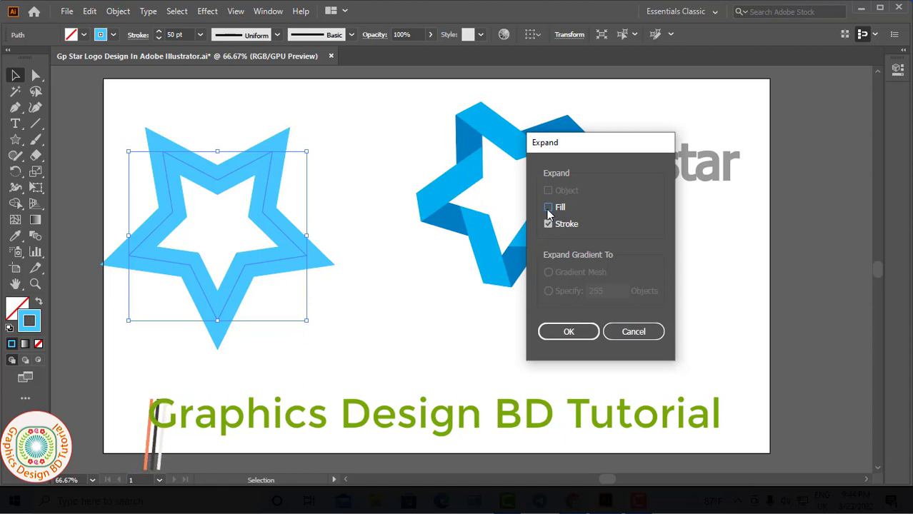
left_click(569, 332)
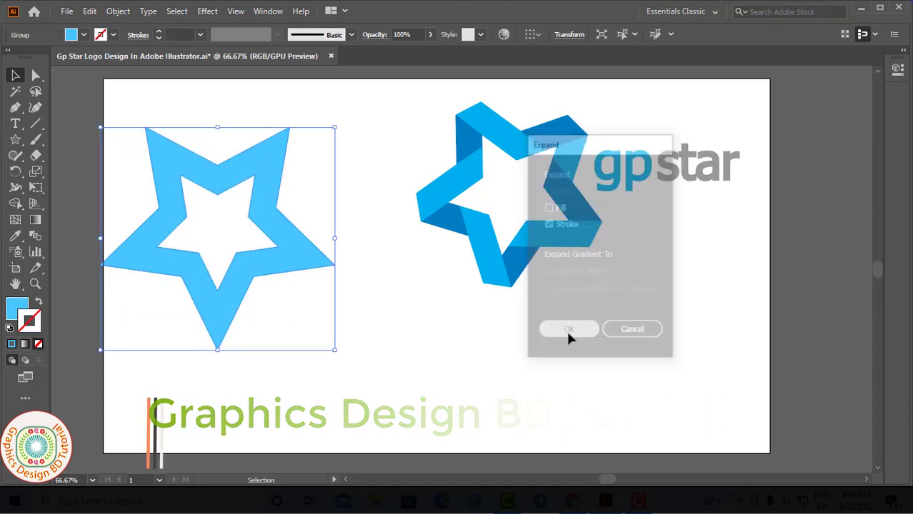
Draw three straight fold lines extending the star's edges through its two upper inner corners and the top outer notch, centred on those points.
left_click(37, 125)
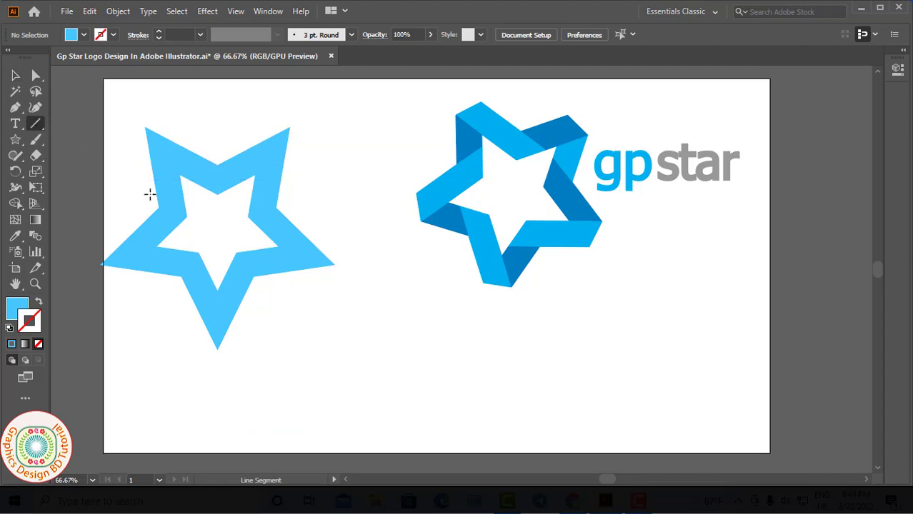
key("ctrl+space")
left_click(480, 285)
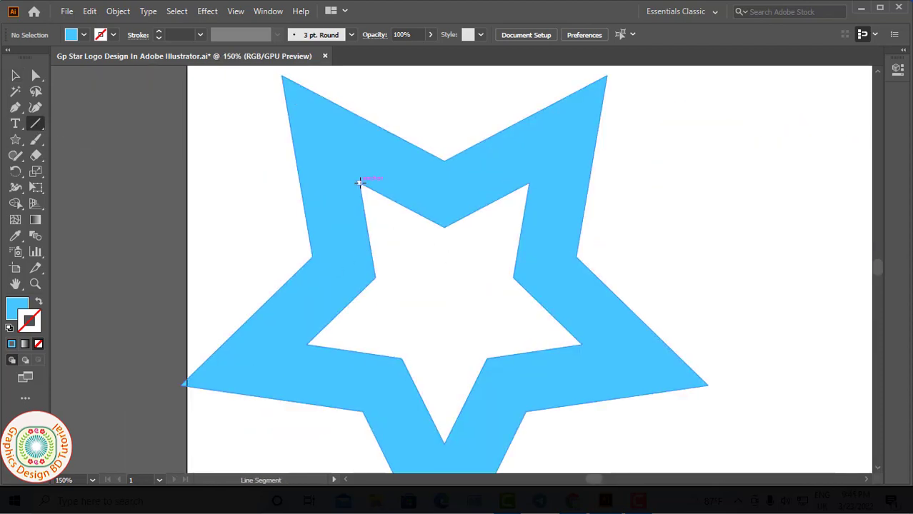
left_click_drag(362, 180, 269, 132)
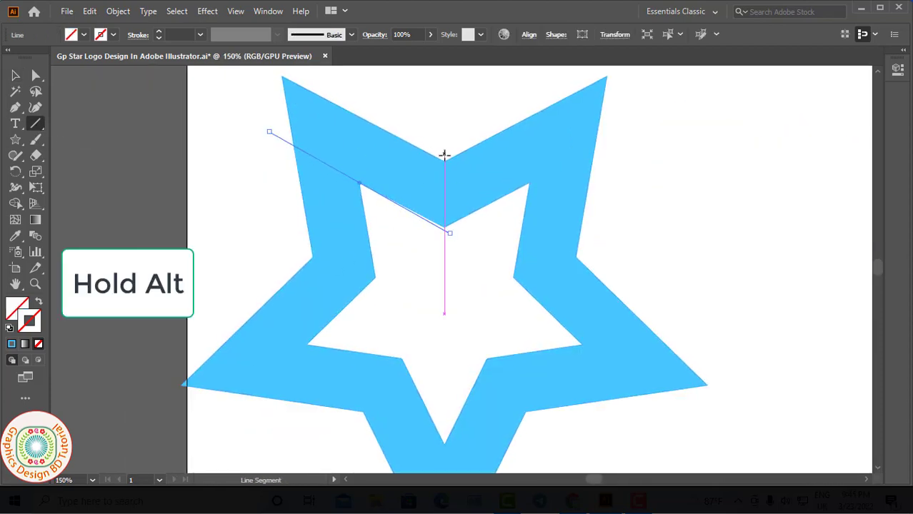
left_click_drag(445, 162, 620, 133)
left_click(529, 185)
key("Escape")
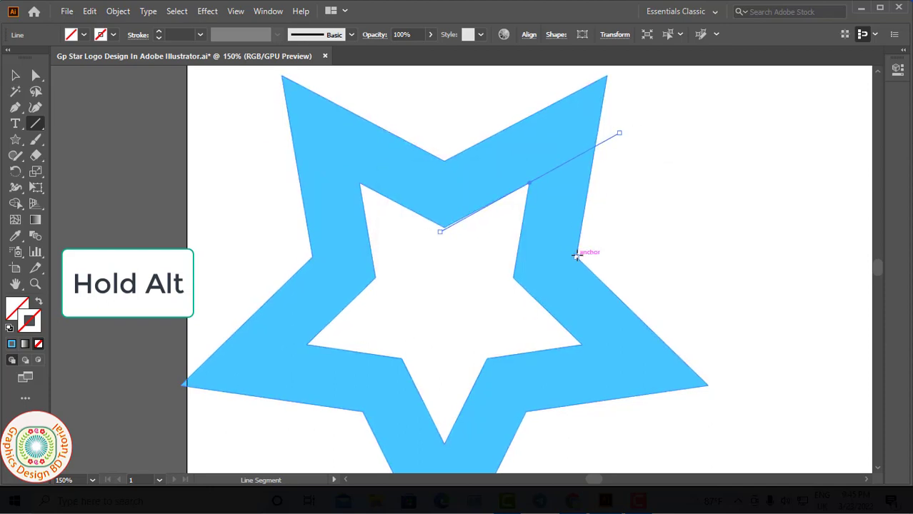
Draw two fold lines centred on the star's right outer notch and its right inner corner, following the adjoining edges.
scroll(586, 259, "up", 2)
left_click_drag(416, 253, 540, 369)
key("ctrl+z")
scroll(320, 320, "down", 3)
left_click_drag(434, 288, 655, 261)
scroll(588, 220, "down", 3)
scroll(588, 220, "left", 2)
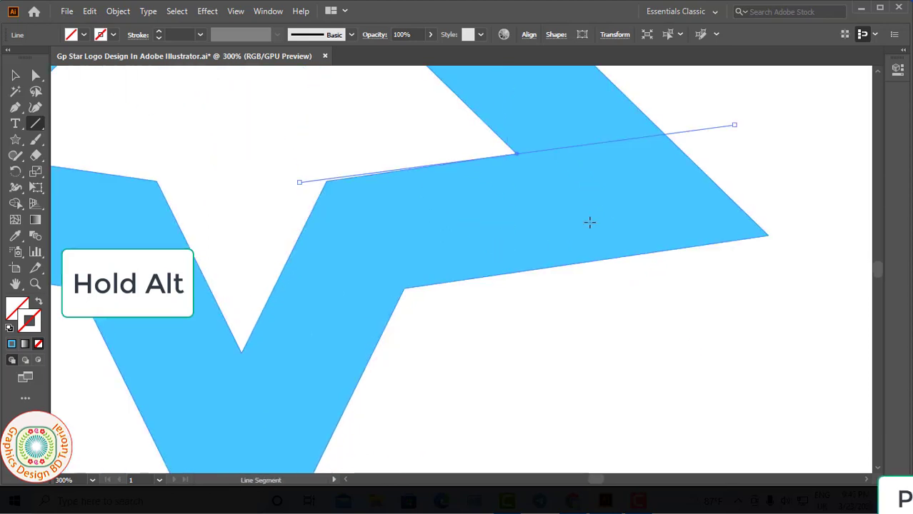
Draw three fold lines across the lower arms, centred on the lower-right notch, the bottom inner corner and the lower-left notch.
mouse_move(403, 288)
left_mouse_down()
mouse_move(604, 269)
mouse_move(580, 266)
left_mouse_up()
left_click_drag(383, 371, 572, 268)
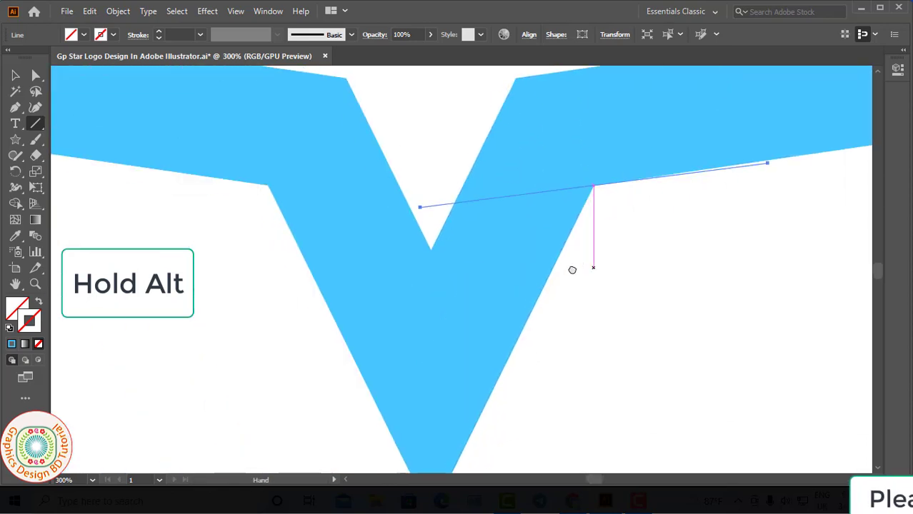
left_click_drag(430, 249, 505, 404)
left_click_drag(267, 226, 305, 285)
left_click_drag(306, 242, 379, 398)
left_click_drag(250, 165, 440, 264)
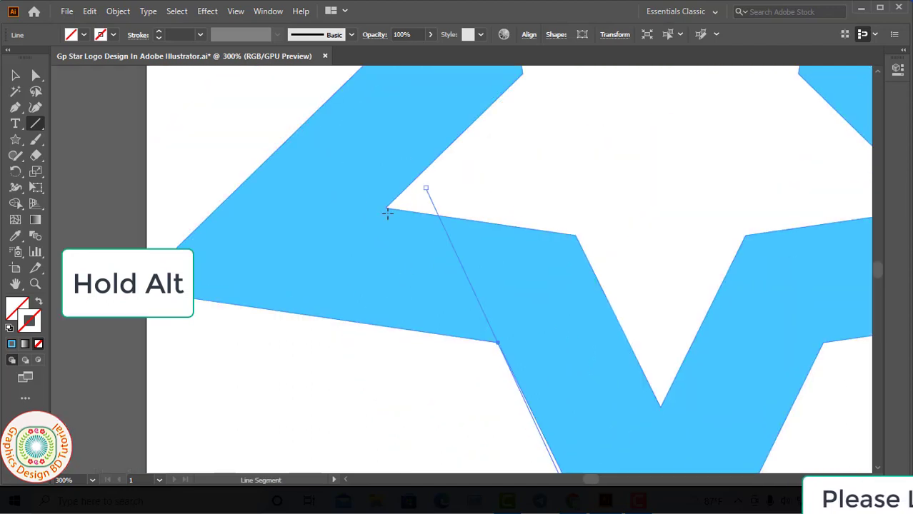
Draw the last two fold lines, centred on the star's left inner corner and its left outer notch.
mouse_move(386, 208)
left_mouse_down()
mouse_move(491, 120)
mouse_move(516, 84)
left_mouse_up()
left_click_drag(466, 201, 411, 388)
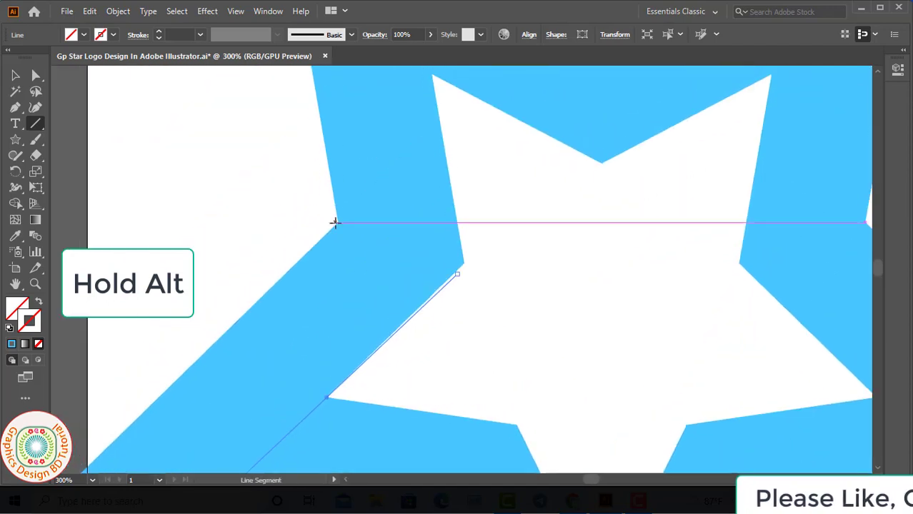
left_click_drag(337, 222, 465, 100)
key("ctrl+minus")
key("ctrl+minus")
key("ctrl+minus")
left_click_drag(483, 181, 330, 131)
Select all ten fold lines and give them a red stroke of 0.5 pt.
left_click(15, 76)
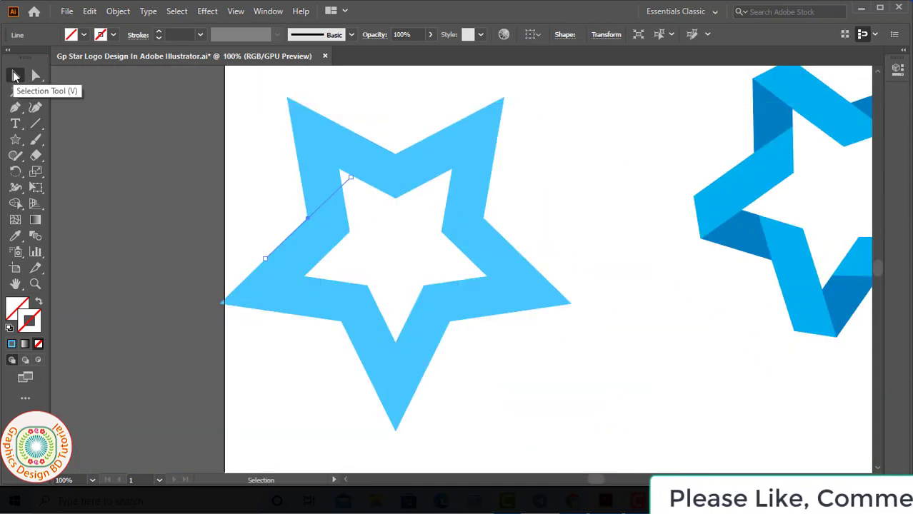
left_click(312, 153, "shift")
left_click(383, 148, "shift")
left_click(458, 166, "shift")
left_click(508, 241, "shift")
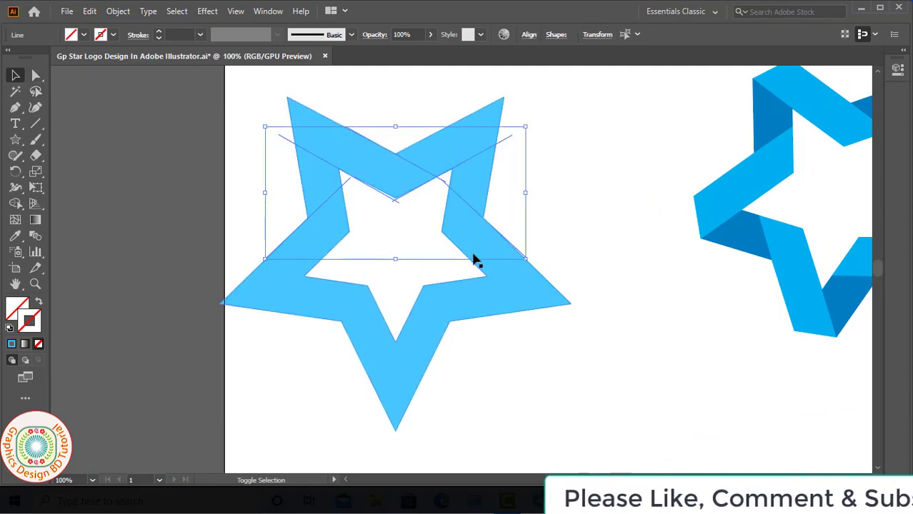
left_click(498, 275, "shift")
left_click(465, 320, "shift")
left_click(403, 357, "shift")
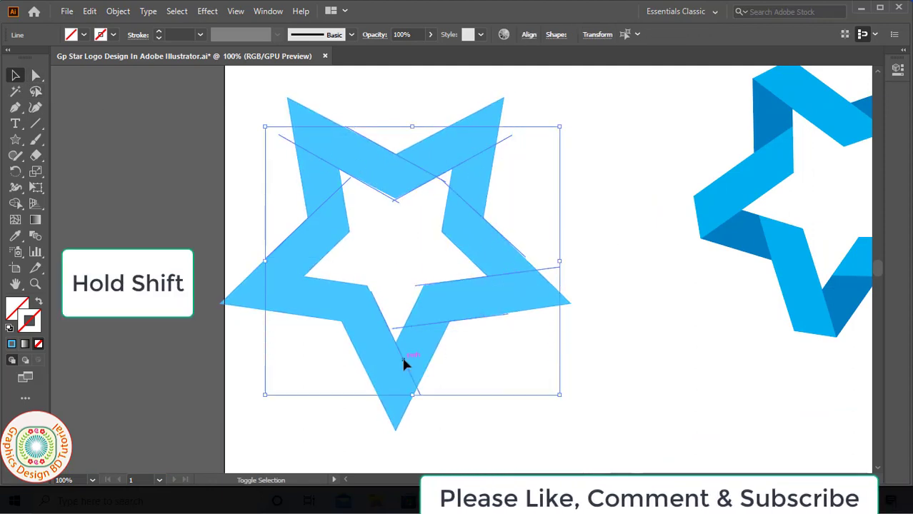
left_click(340, 320, "shift")
left_click(317, 264, "shift")
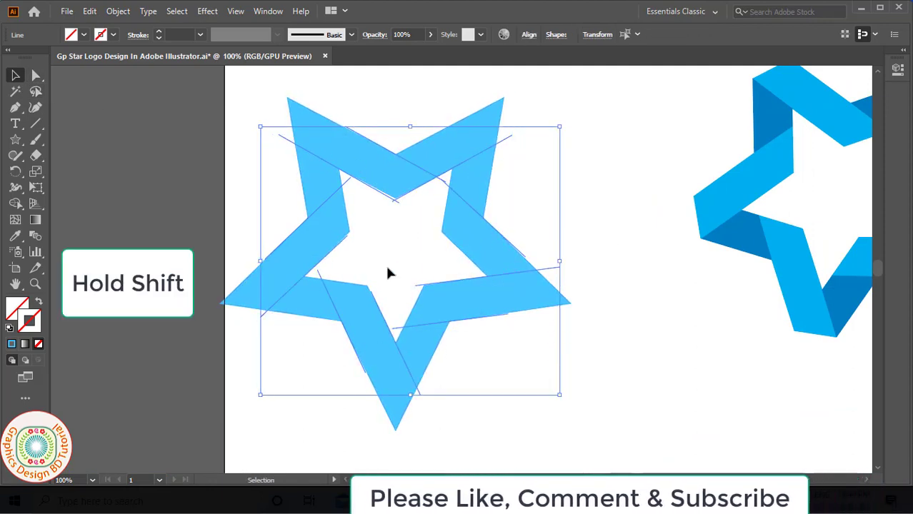
left_click(160, 32)
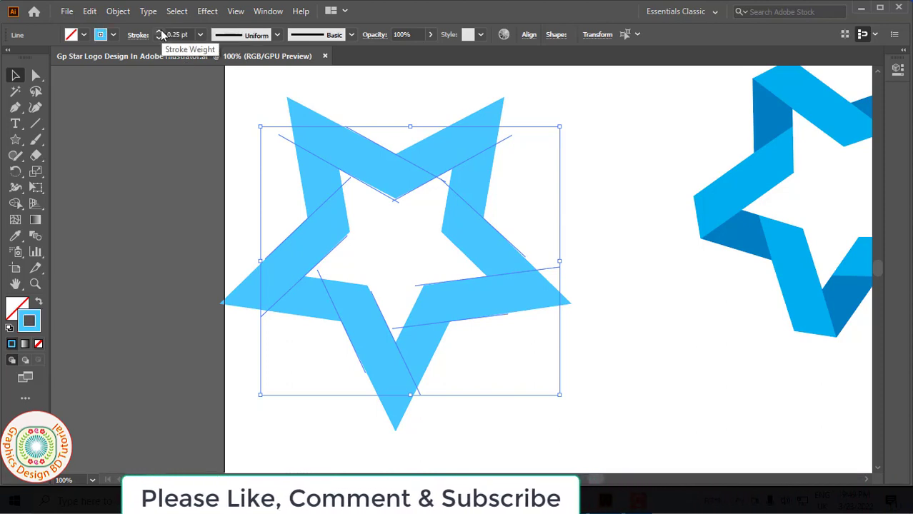
left_click(161, 32)
left_click(113, 34)
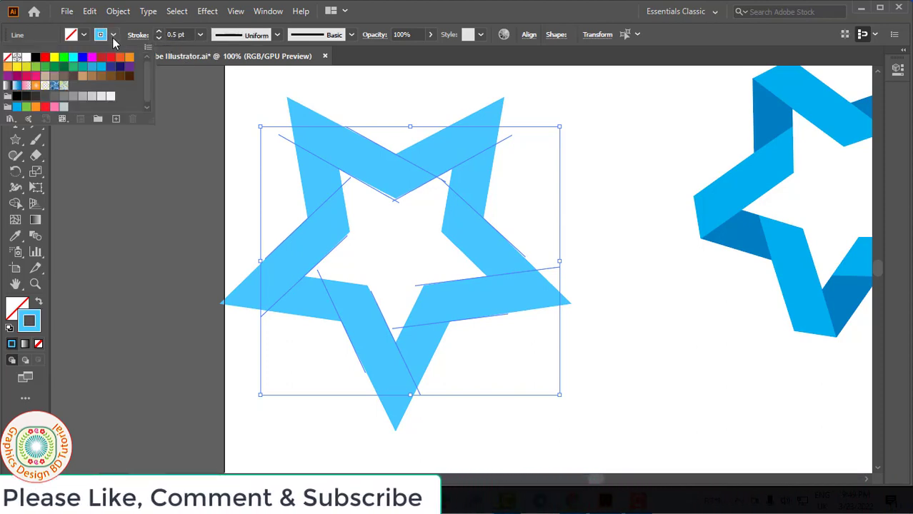
left_click(44, 60)
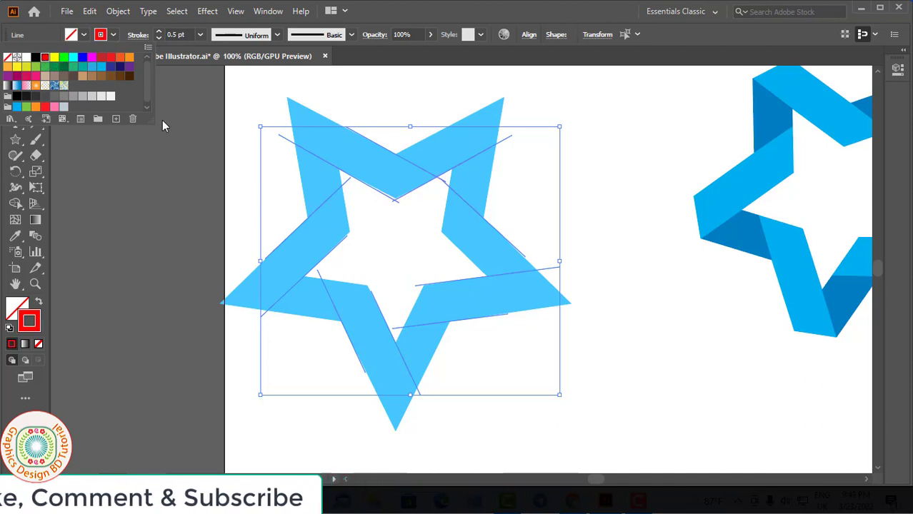
Bring the selected fold lines to the front of the star, and clear the selection.
right_click(471, 163)
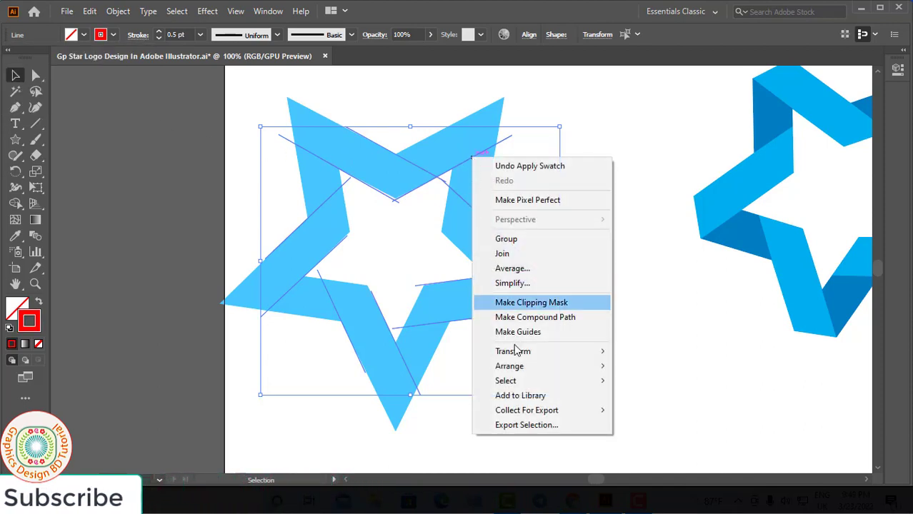
mouse_move(533, 373)
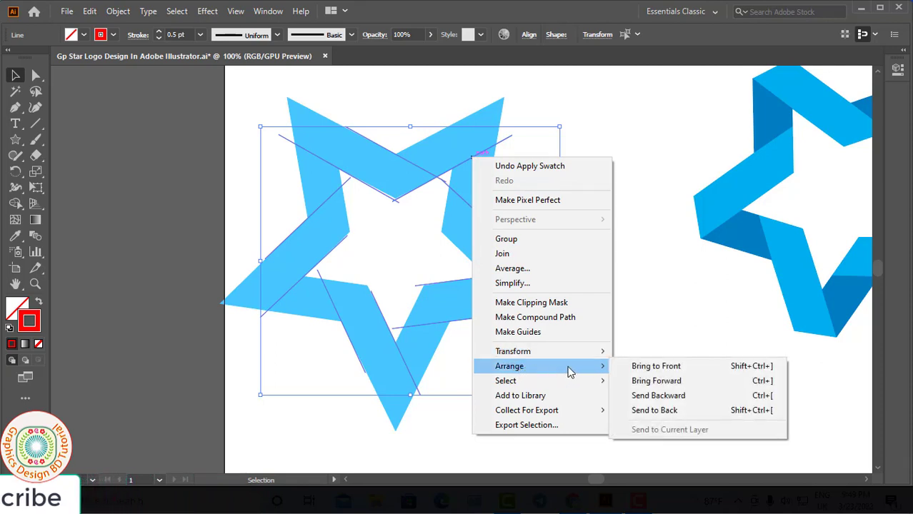
left_click(647, 367)
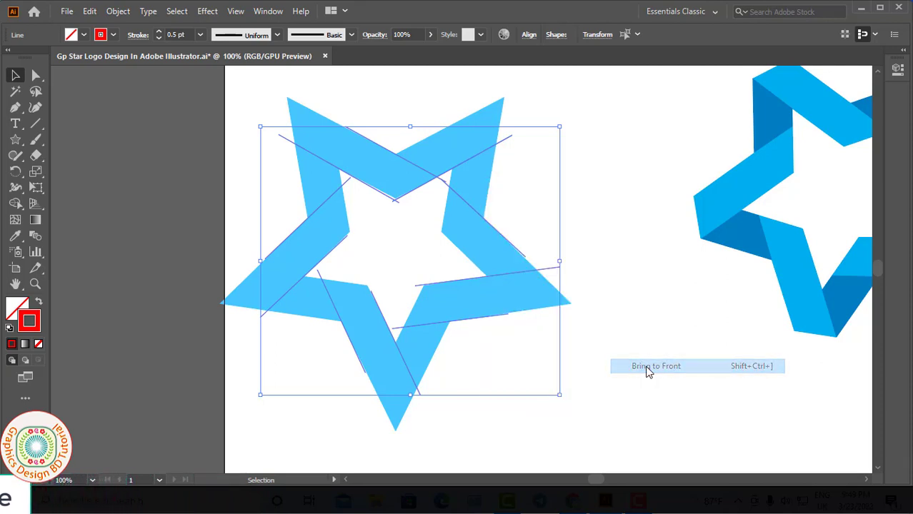
left_click(638, 291)
Chamfer the star's outer tips with a corner radius of about 28.57 px, keeping the fold lines in the selection.
left_click_drag(399, 335, 578, 407)
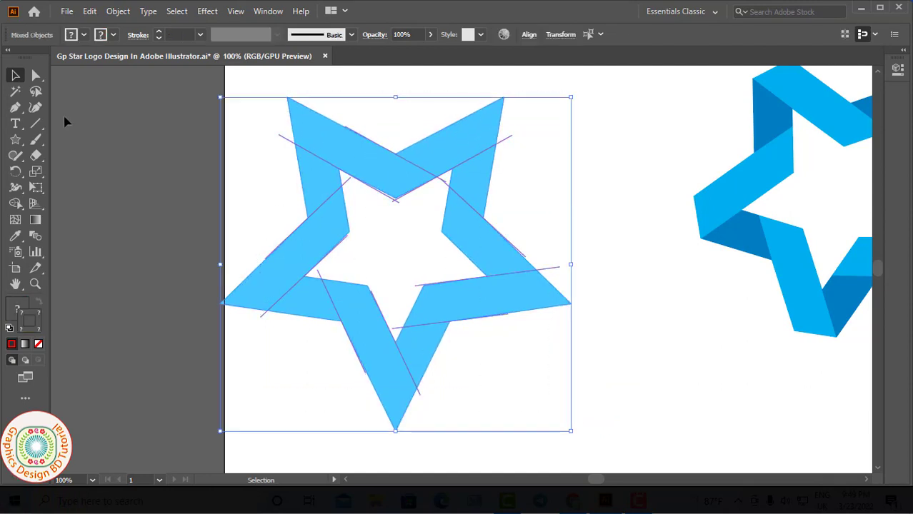
left_click(36, 76)
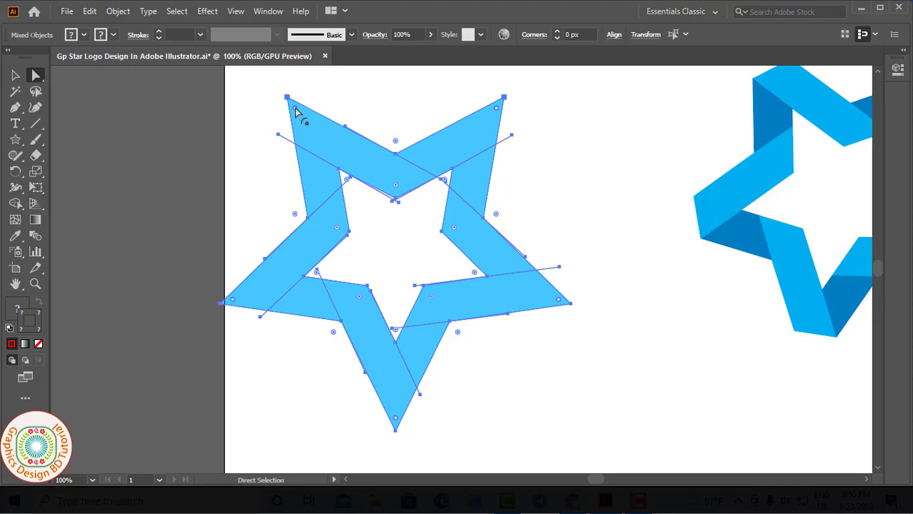
left_click_drag(295, 111, 318, 143)
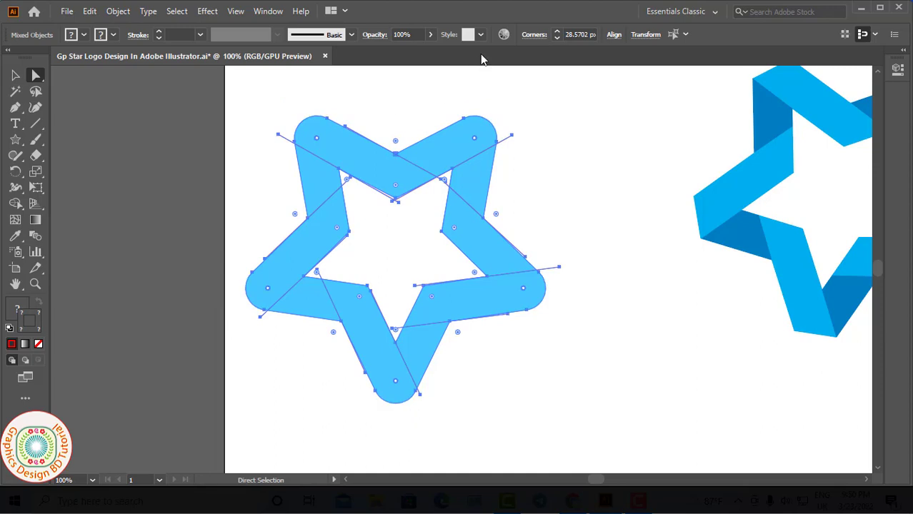
left_click(534, 35)
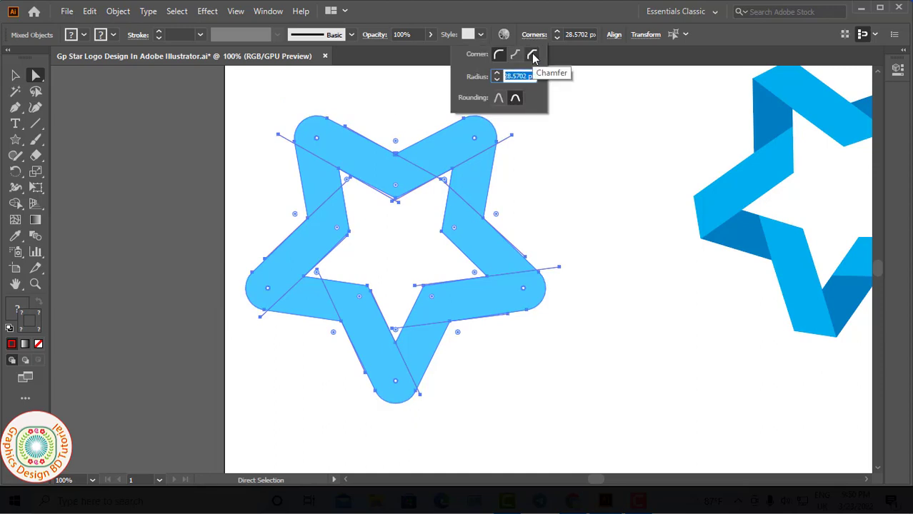
left_click(532, 57)
Fine-tune the chamfer of the outer tips so the upper-left cut corner meets its red fold line exactly.
left_click(317, 138, "ctrl")
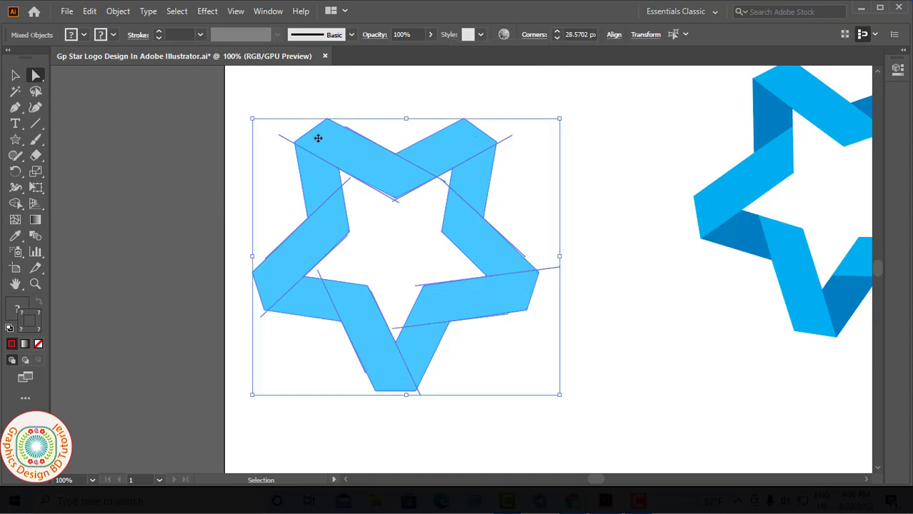
left_click(373, 166, "ctrl")
left_click(430, 244, "ctrl")
left_click(432, 263, "ctrl")
left_click(433, 266, "ctrl")
left_click(434, 267, "ctrl")
left_click(433, 267, "ctrl")
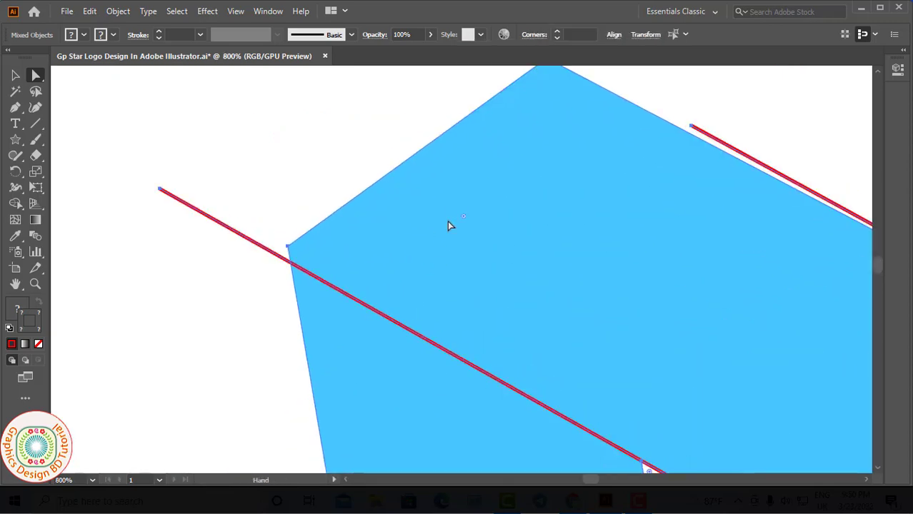
left_click_drag(464, 218, 480, 228)
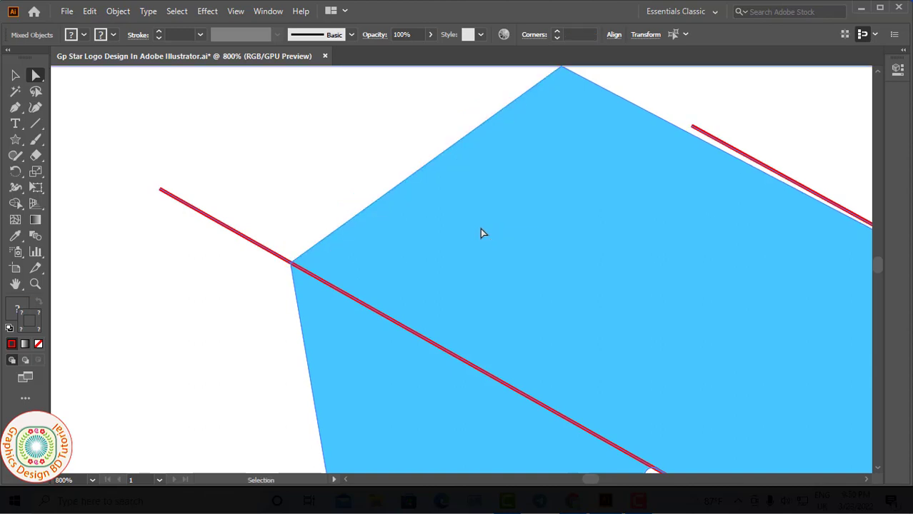
key("ctrl+minus")
key("ctrl+minus")
key("ctrl+minus")
key("ctrl+minus")
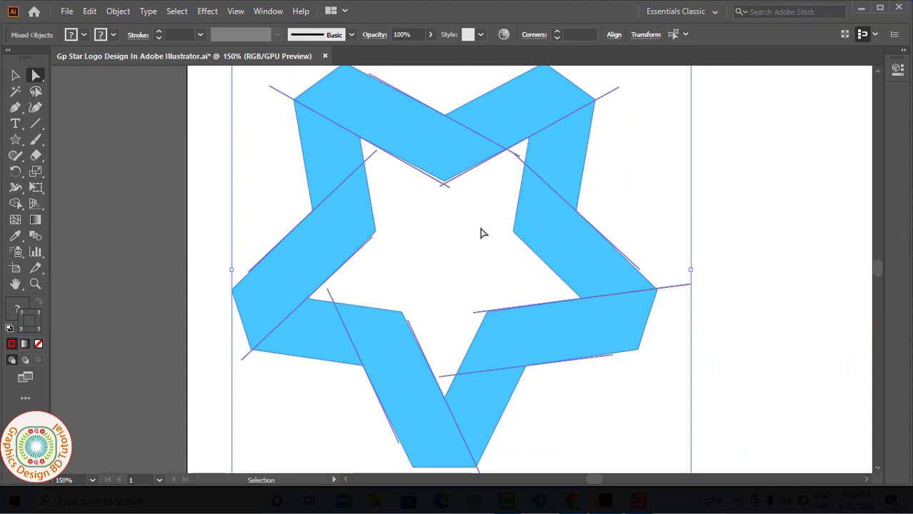
key("v")
key("ctrl+minus")
left_click(600, 319)
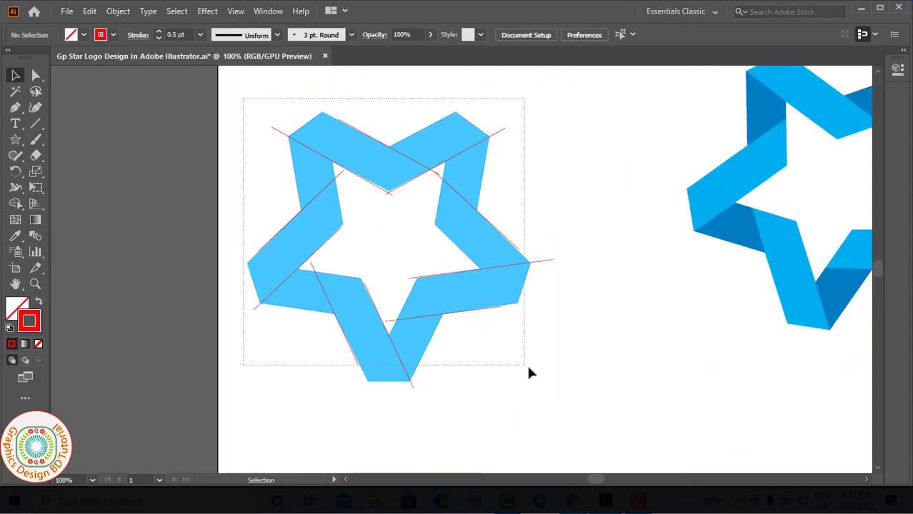
Select the star with all fold lines and split it along them using the Pathfinder Divide operation.
left_click_drag(529, 372, 585, 411)
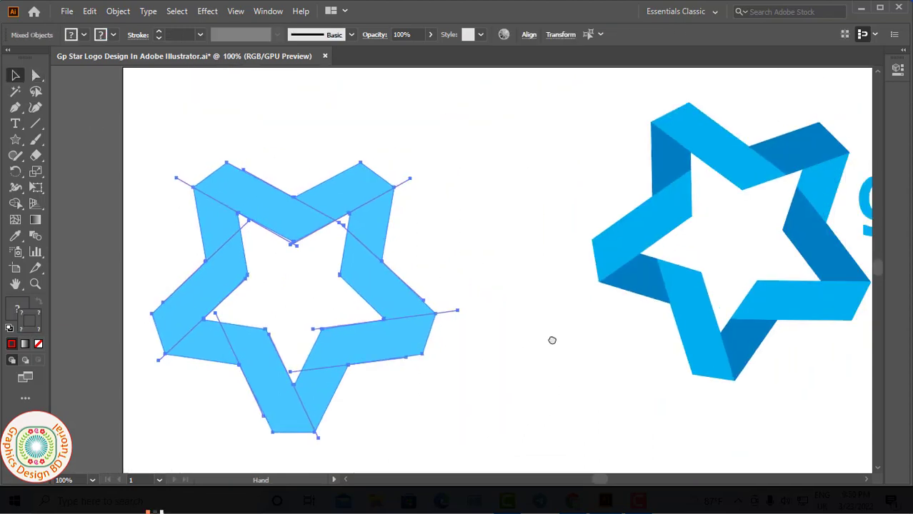
left_click(270, 12)
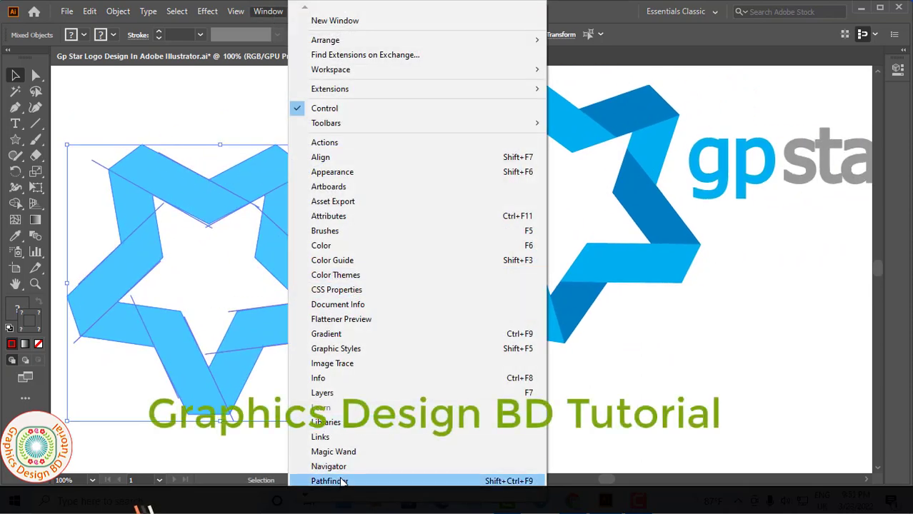
scroll(315, 473, "down", 8)
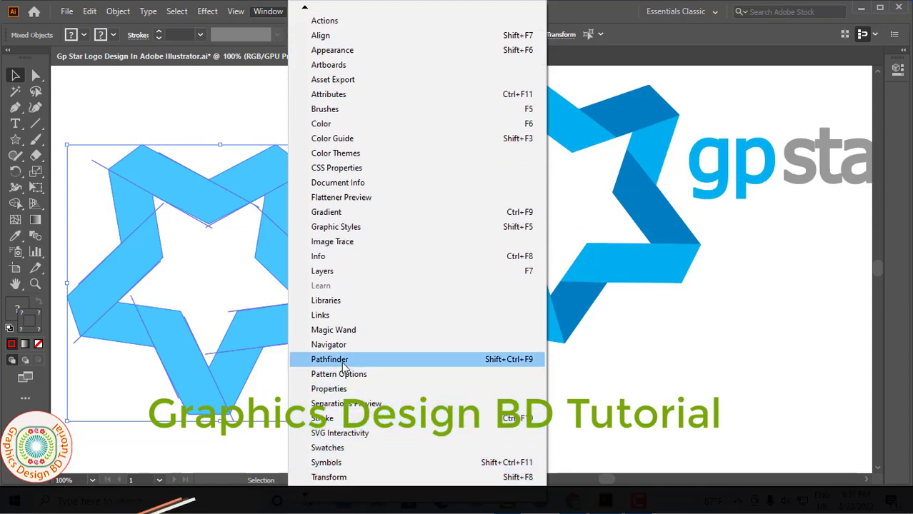
left_click(329, 359)
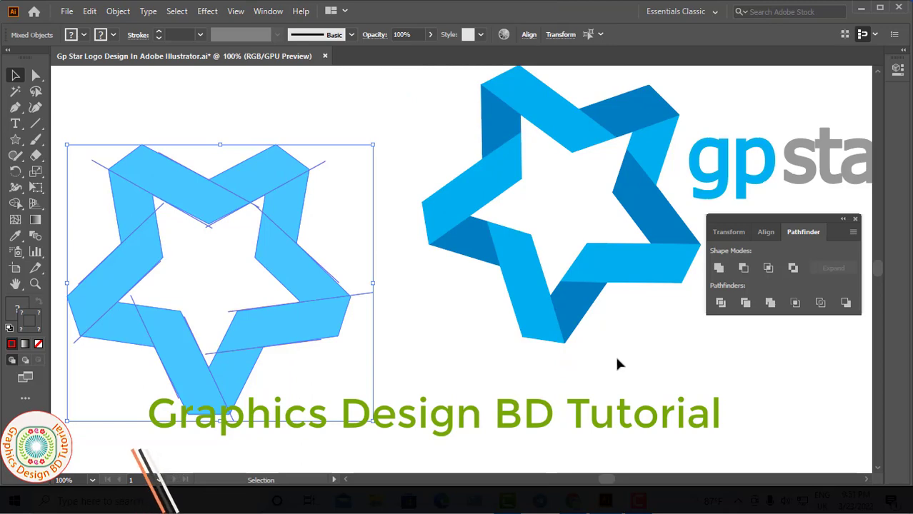
left_click(721, 303)
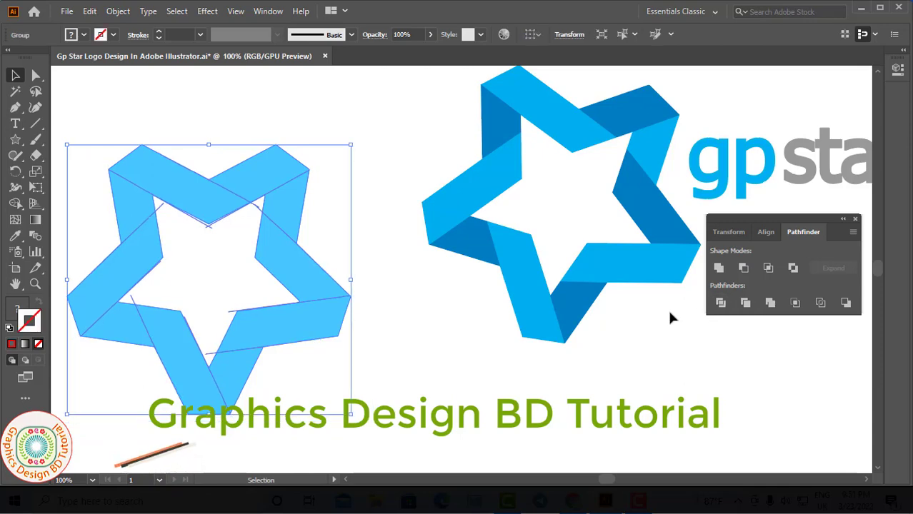
Ungroup the divided star pieces, clear the selection and close the Pathfinder controls.
right_click(222, 207)
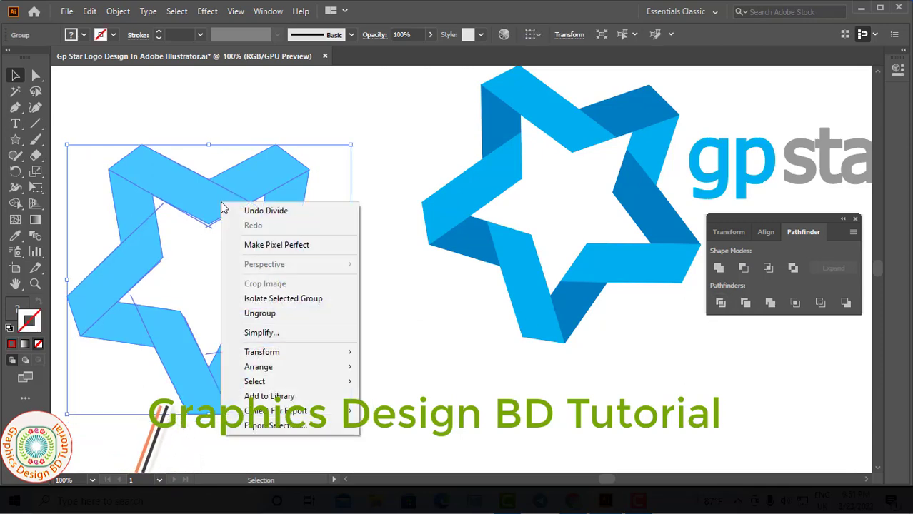
left_click(272, 319)
left_click(665, 293)
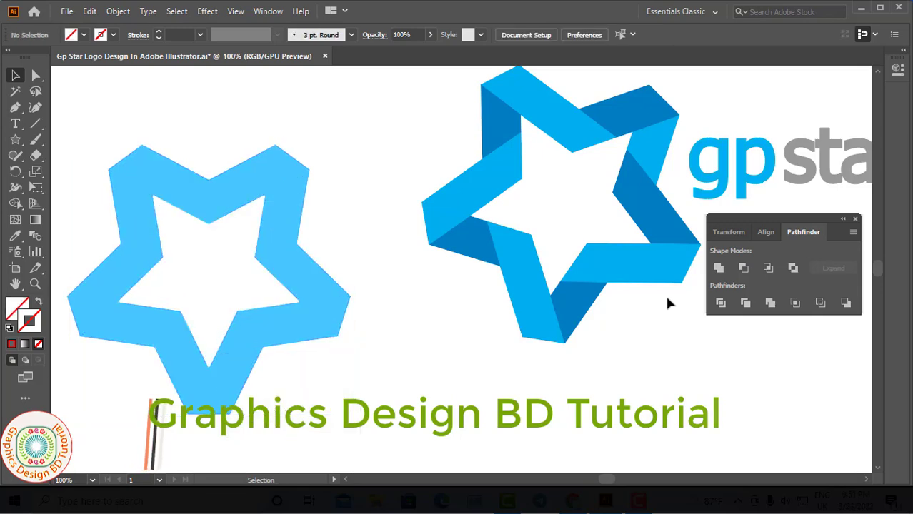
left_click(856, 219)
Move the left and right ribbon pieces away from the star to test their separation, undoing each move.
left_click_drag(140, 264, 111, 215)
key("ctrl+z")
left_click_drag(303, 277, 364, 245)
key("ctrl+z")
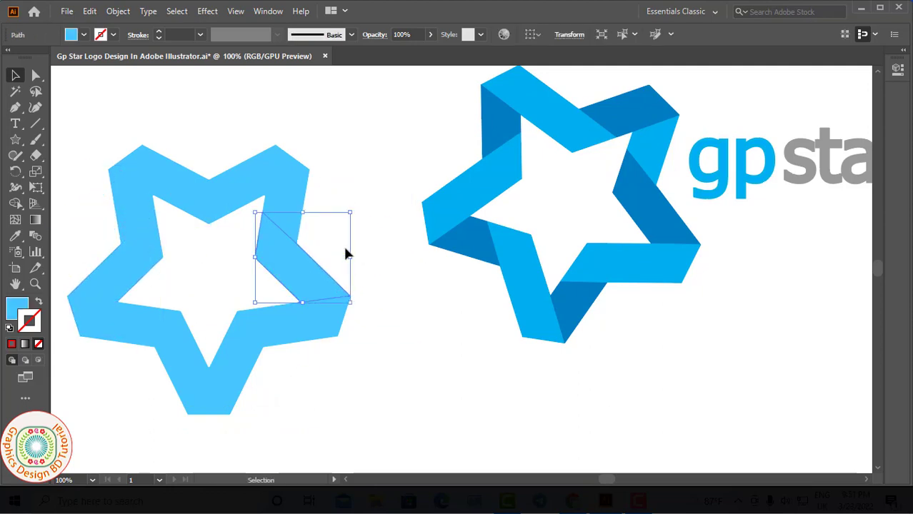
Recolor the upper-left ribbon piece of the star with the medium blue swatch.
left_click_drag(243, 365, 297, 394)
key("ctrl+z")
left_click(170, 187)
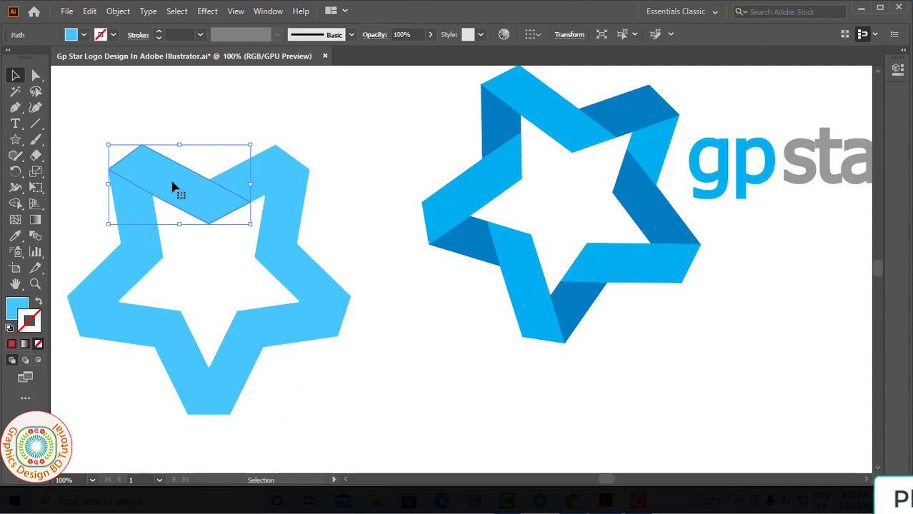
left_click(83, 35)
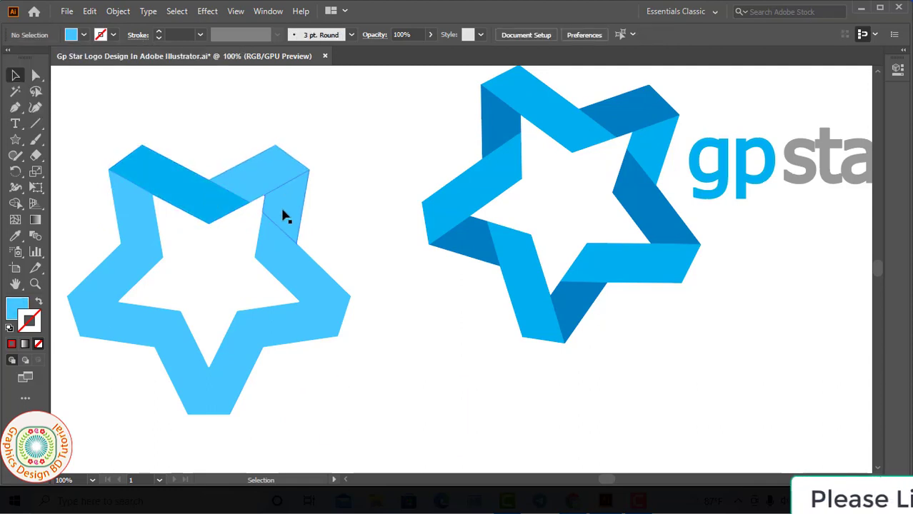
Select the four other front ribbon pieces, apply the upper-left piece's medium blue with the Eyedropper, and clear the selection.
left_click(284, 216)
left_click(296, 326, "shift")
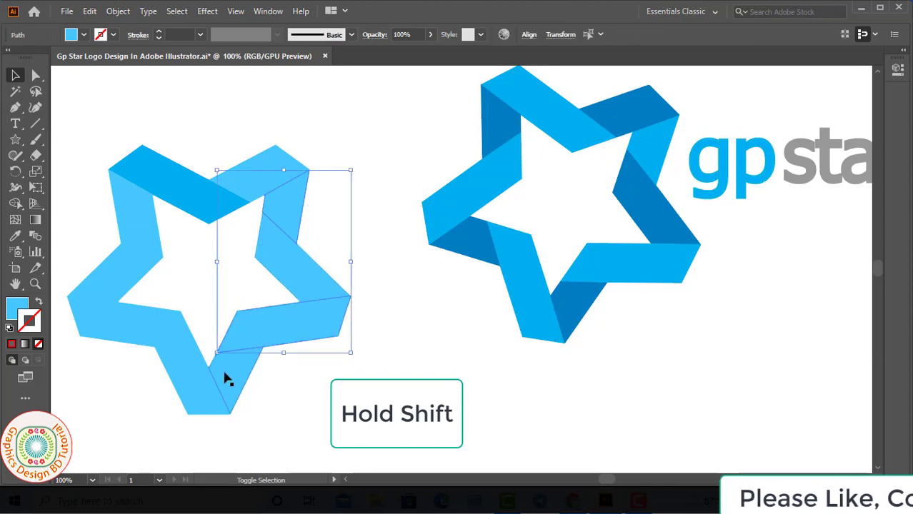
left_click(227, 377, "shift")
left_click(98, 306, "shift")
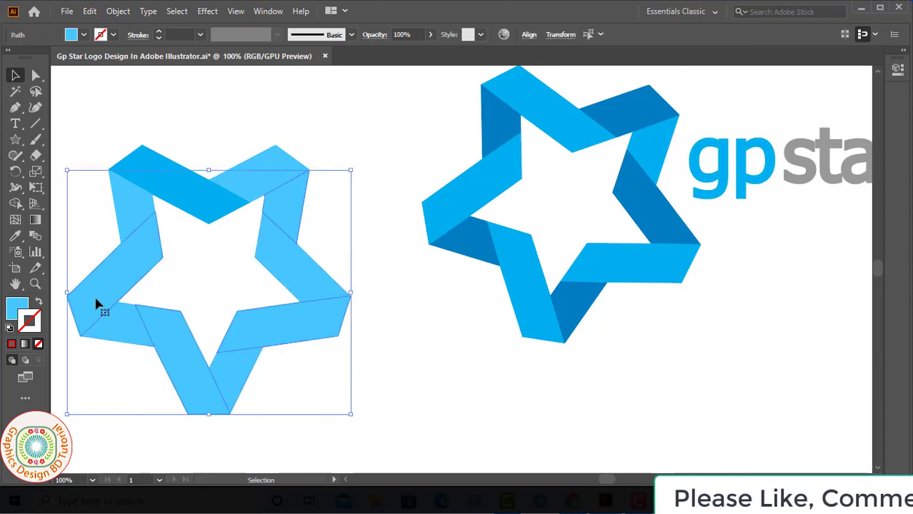
left_click(15, 239)
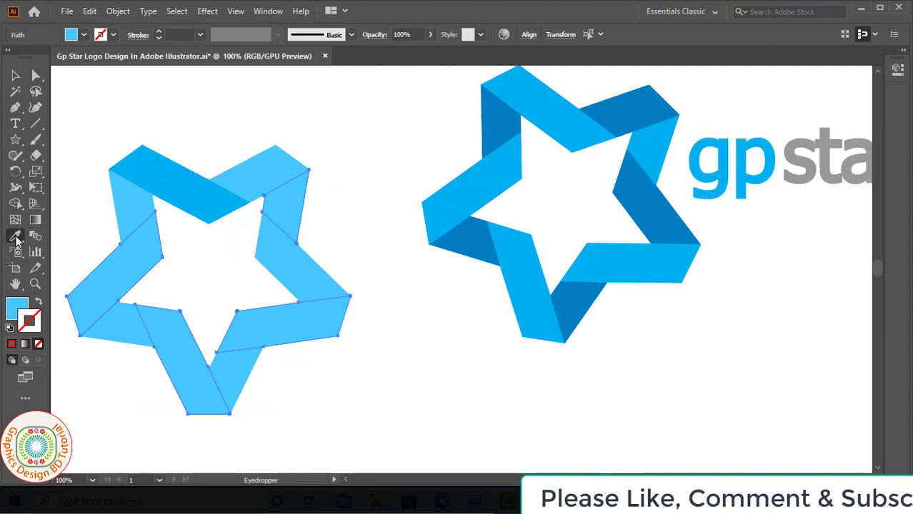
left_click(149, 167)
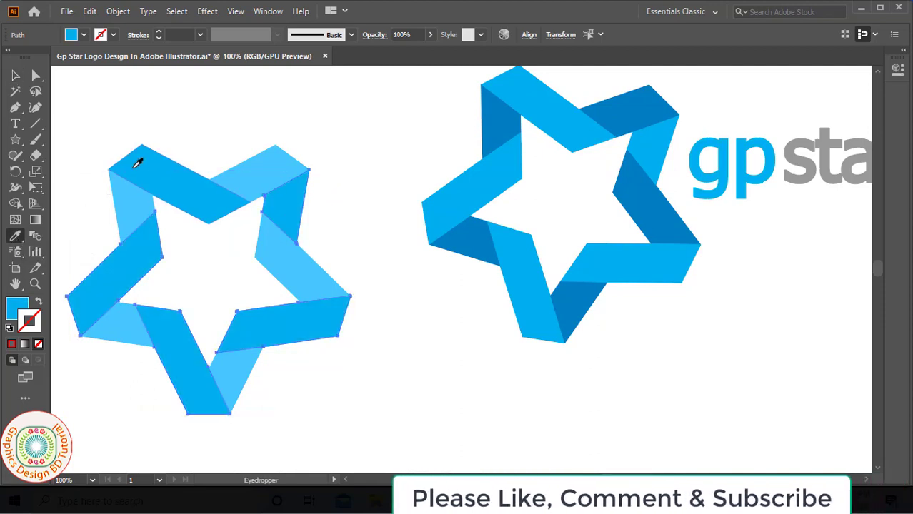
key("v")
left_click(179, 126)
Select all five remaining light blue fold pieces around the star.
left_click(112, 204)
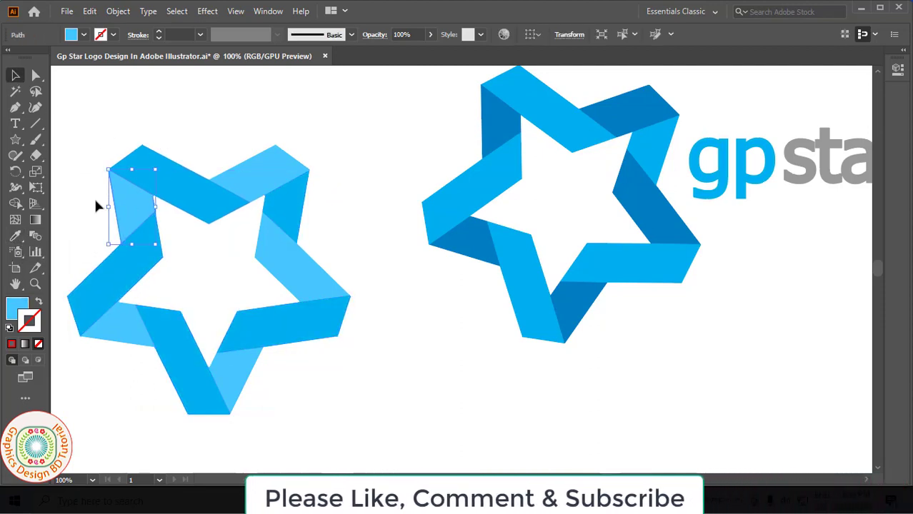
left_click(270, 187, "shift")
left_click(312, 275, "shift")
left_click(239, 370, "shift")
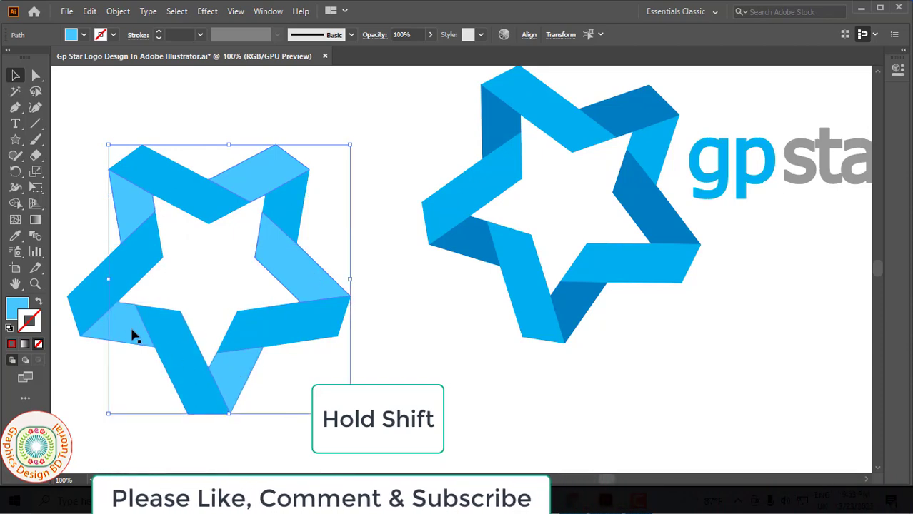
left_click(128, 333, "shift")
Try green, dark blue and lighter blue swatches as the fill of the five fold pieces.
left_click(83, 34)
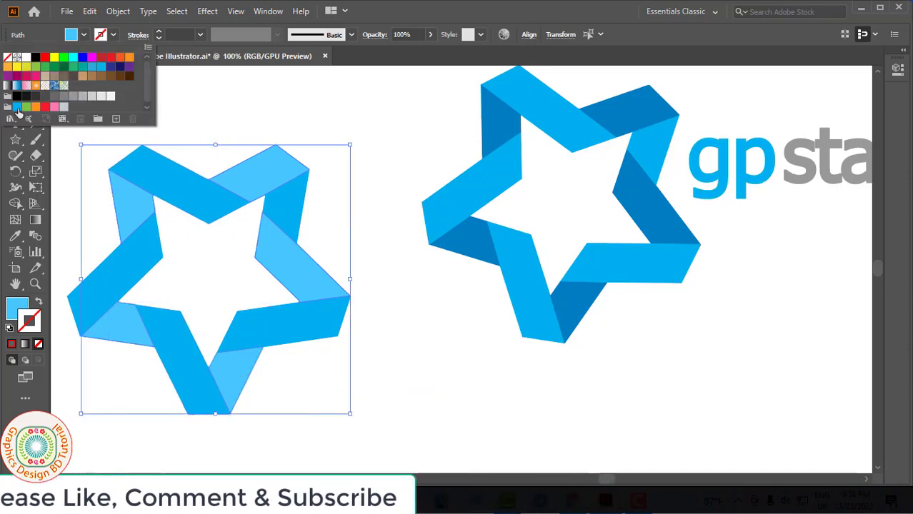
left_click(72, 60)
left_click(64, 66)
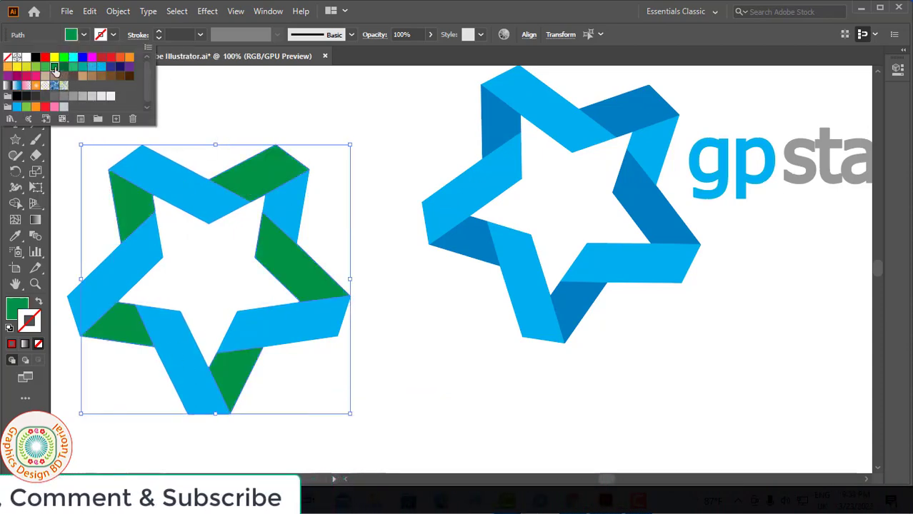
left_click(82, 57)
left_click(107, 72)
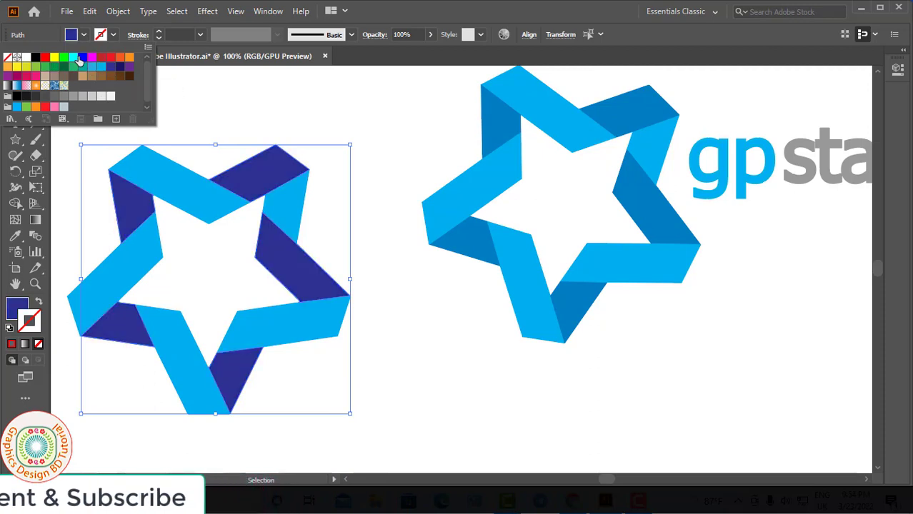
left_click(82, 58)
left_click(82, 67)
left_click(92, 71)
left_click(101, 68)
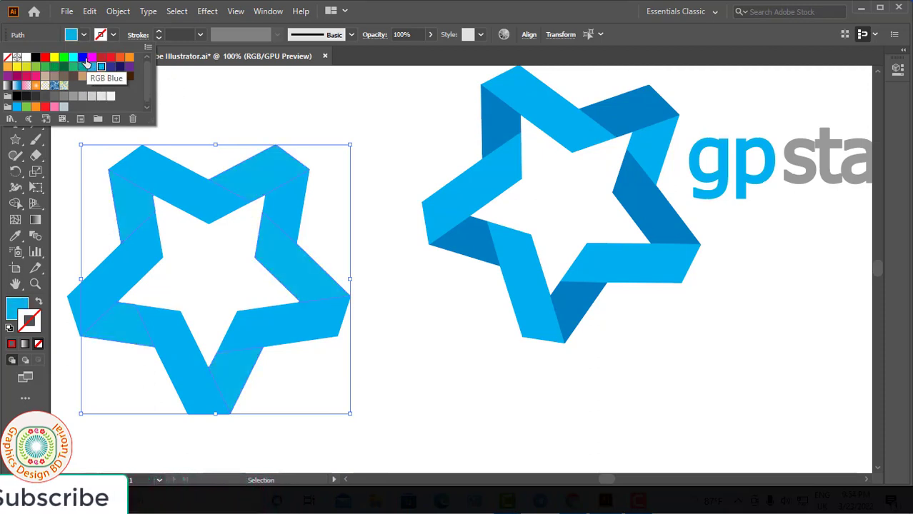
left_click(83, 59)
Fill the fold pieces with the RGB Cyan swatch and edit that swatch to a deeper blue with G 123, previewing the change.
left_click(74, 60)
double_click(73, 60)
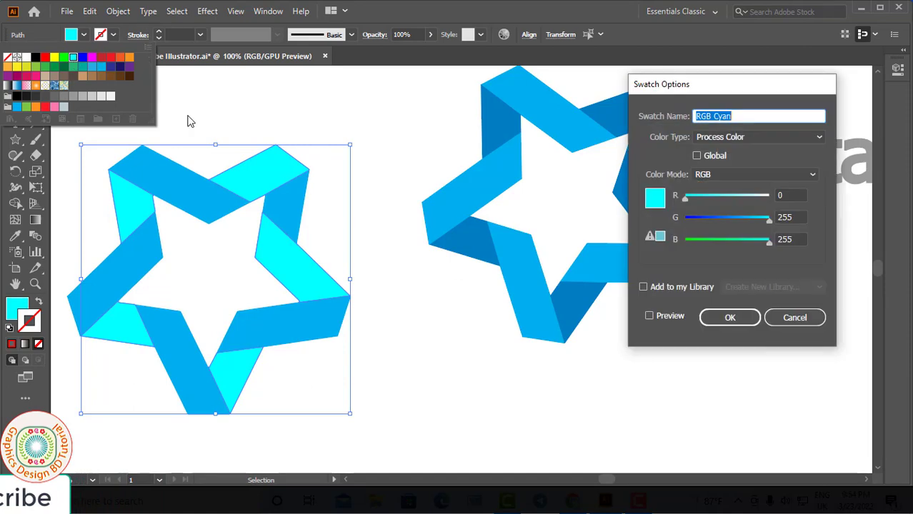
left_click(649, 316)
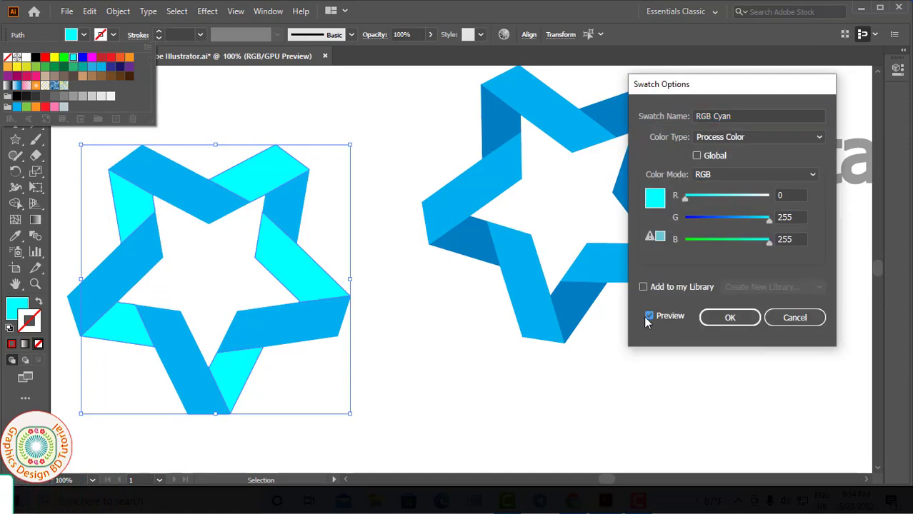
left_click_drag(766, 219, 721, 222)
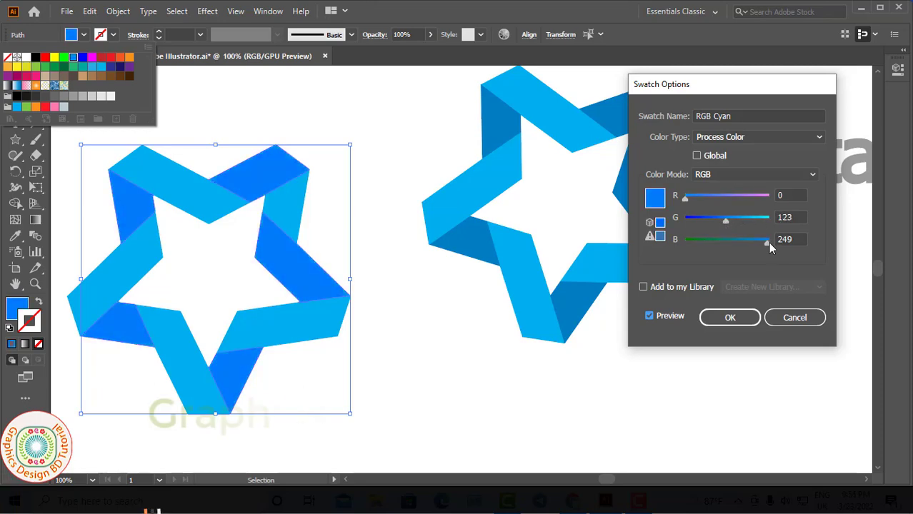
left_click(728, 316)
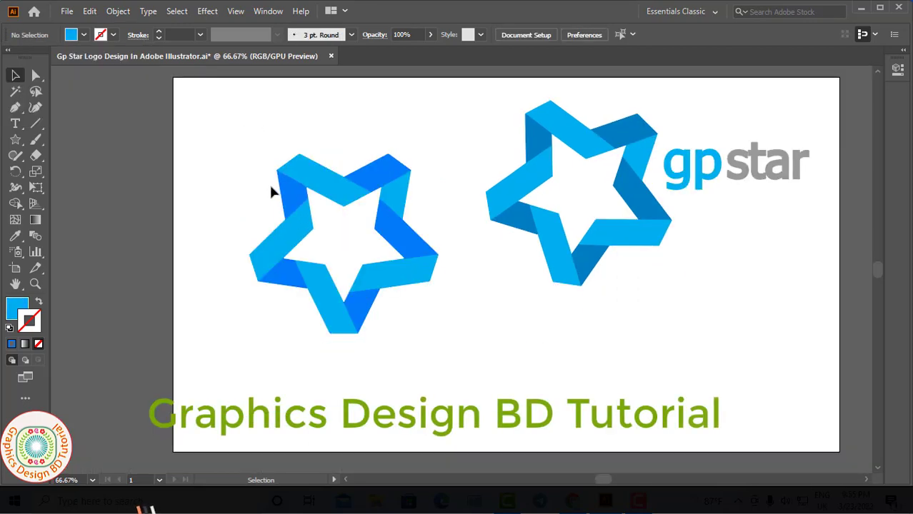
Select all pieces of the new star and group them.
left_click_drag(418, 319, 422, 320)
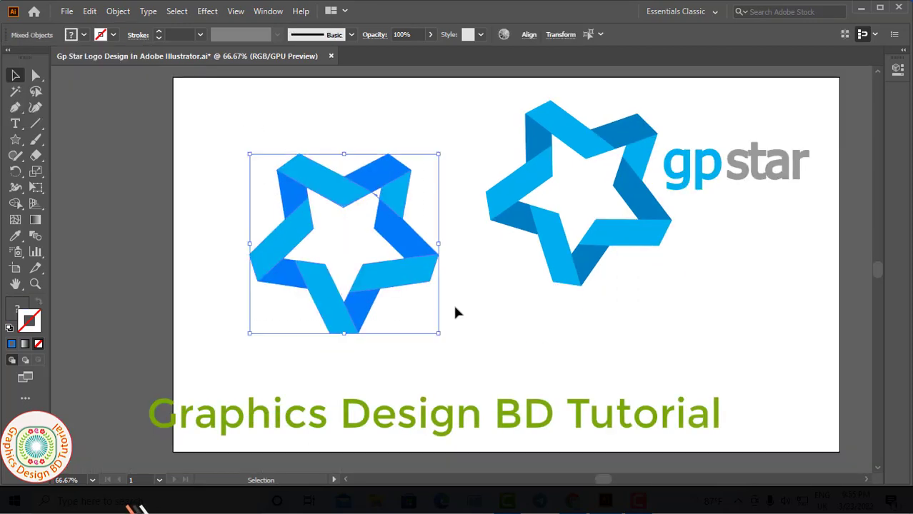
right_click(380, 281)
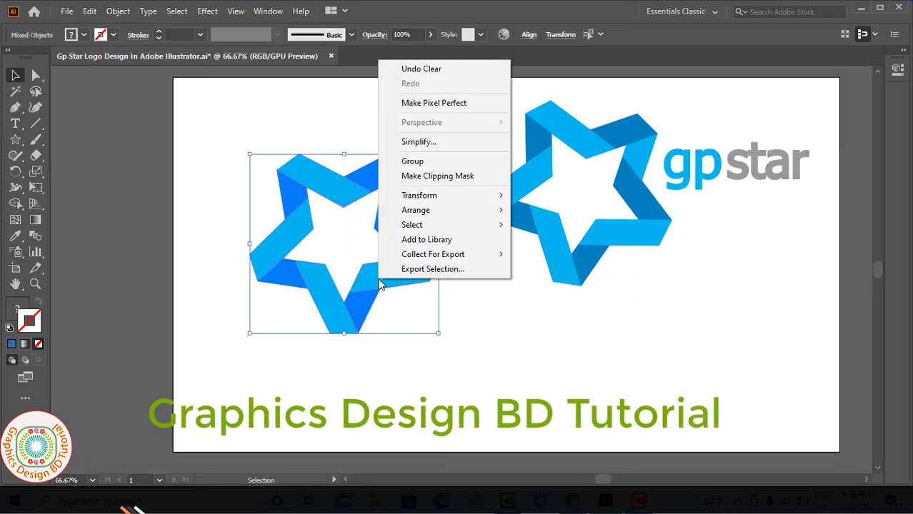
left_click(413, 162)
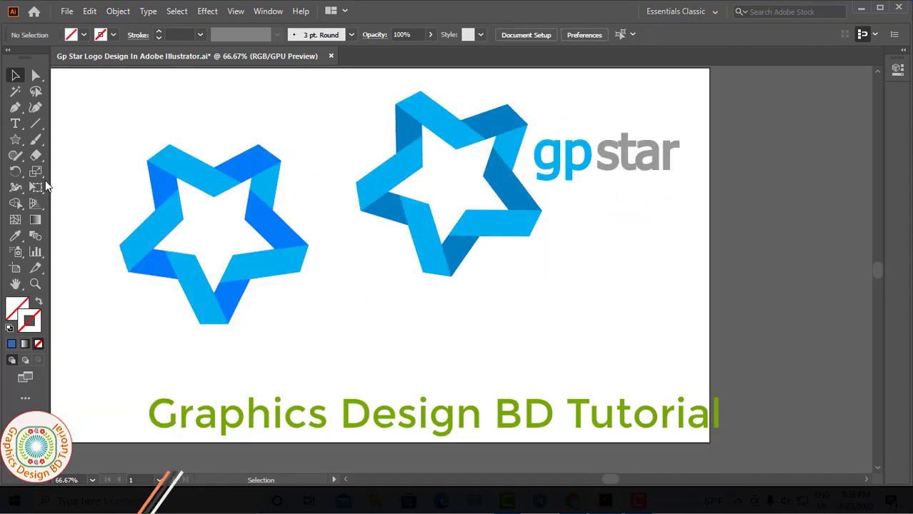
Add two separate text objects, "gp" and "star", in the empty area below the reference logo.
left_click(17, 123)
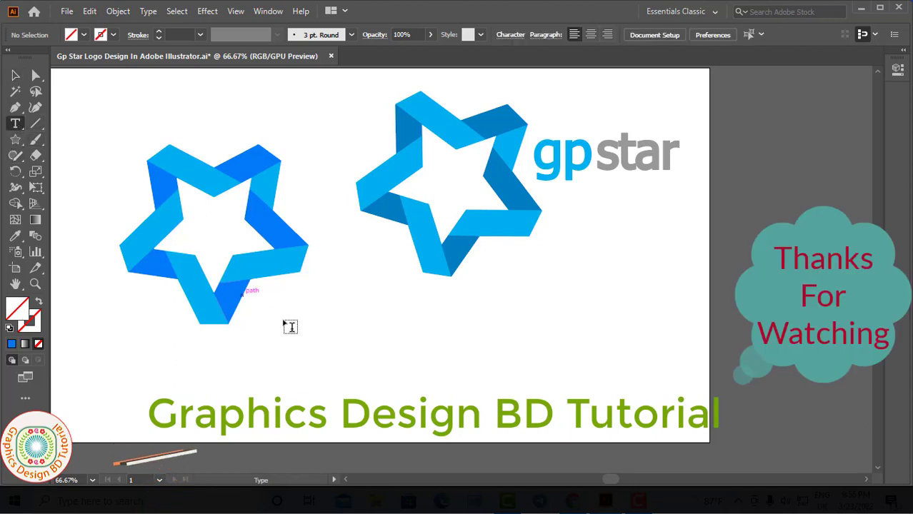
left_click(324, 352)
type("gp")
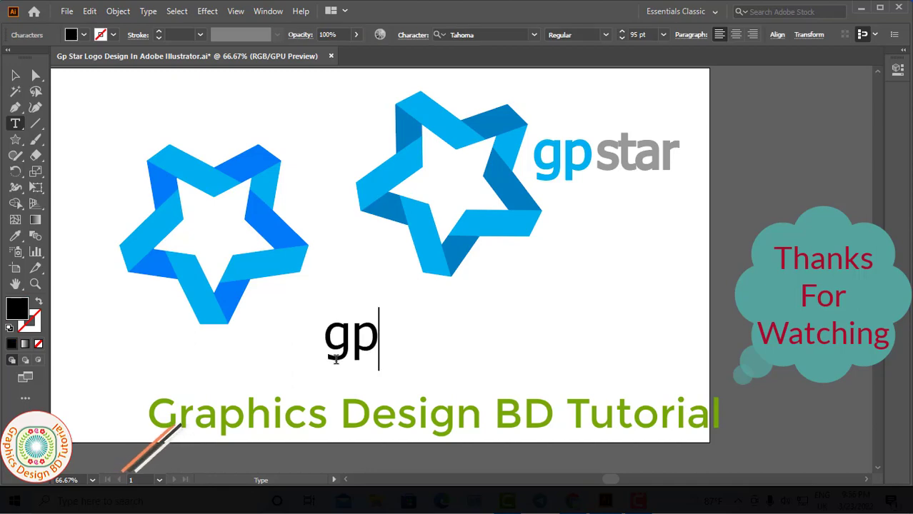
key("Escape")
left_click(437, 340)
type("star")
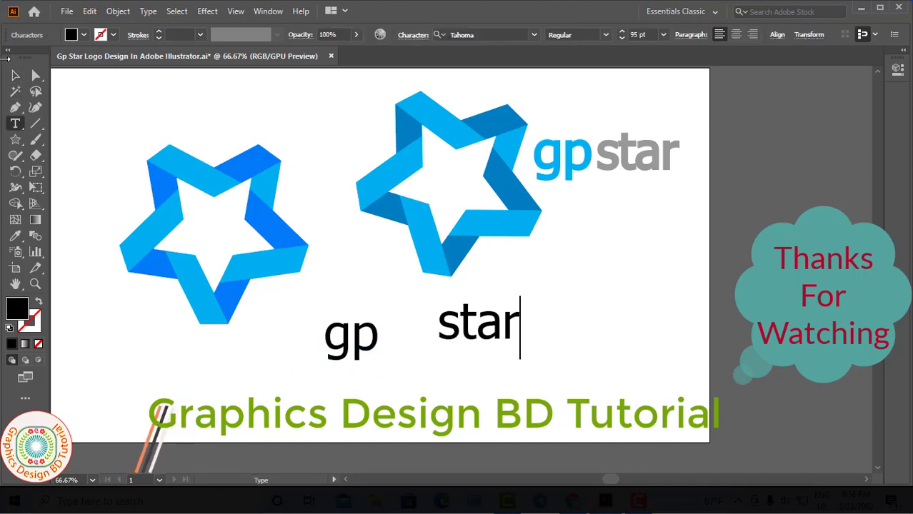
key("Escape")
Give the "gp" text a light blue fill and a matching 3 pt stroke, and shift it slightly toward "star".
left_click(357, 346)
left_click(84, 35)
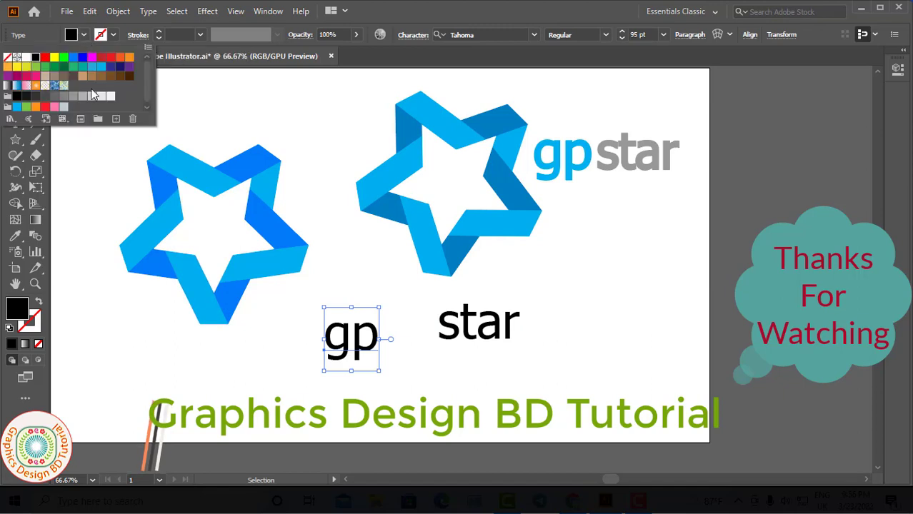
left_click(92, 66)
left_click(160, 31)
left_click(160, 31)
left_click(160, 31)
left_click(113, 35)
left_click(91, 67)
left_click(160, 38)
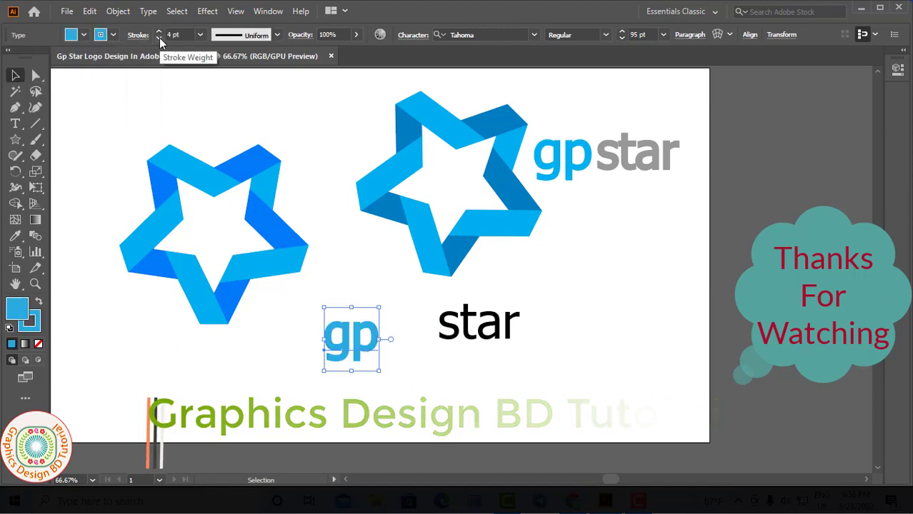
left_click(336, 293)
left_click_drag(362, 357, 374, 342)
Give the "star" text a gray fill and a matching gray 3 pt stroke.
left_click(461, 338)
left_click(84, 35)
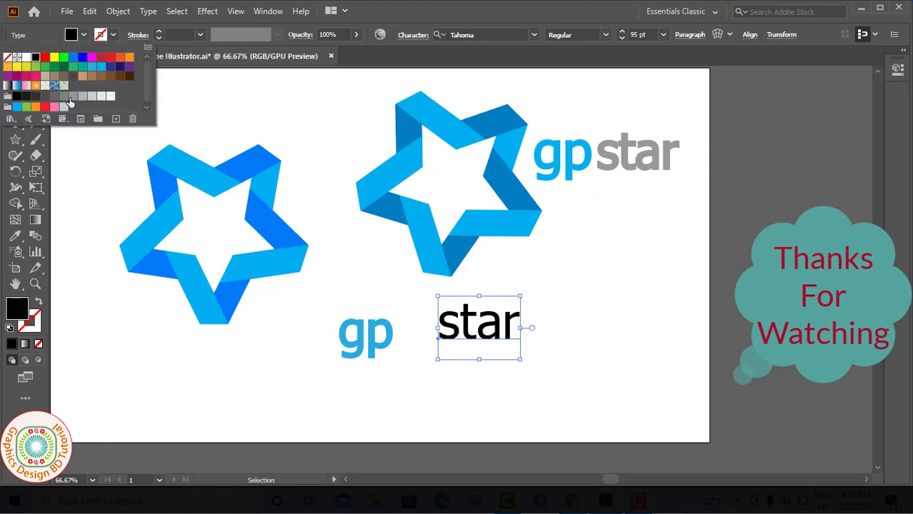
left_click(69, 102)
left_click(159, 32)
left_click(159, 38)
left_click(112, 35)
left_click(94, 105)
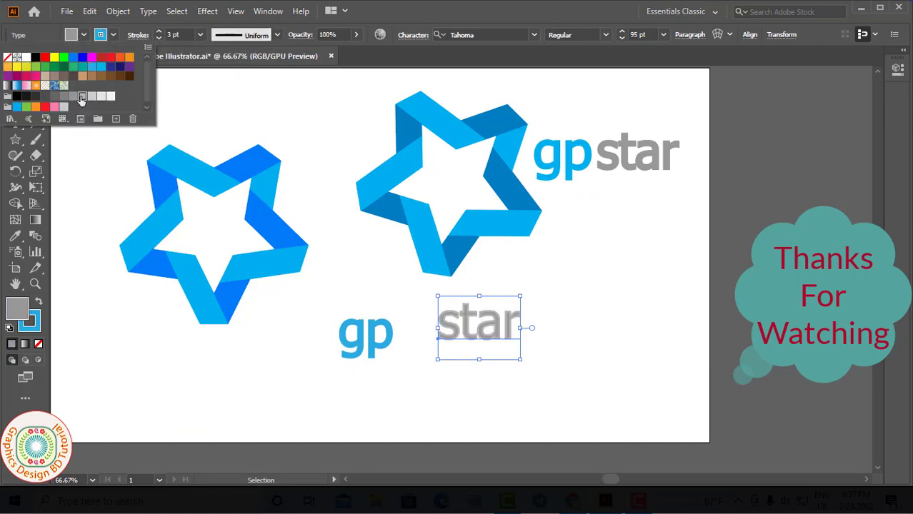
left_click(70, 100)
left_click(528, 373)
Place "star" directly beside "gp" and align the two words vertically with each other.
left_click_drag(452, 331, 413, 343)
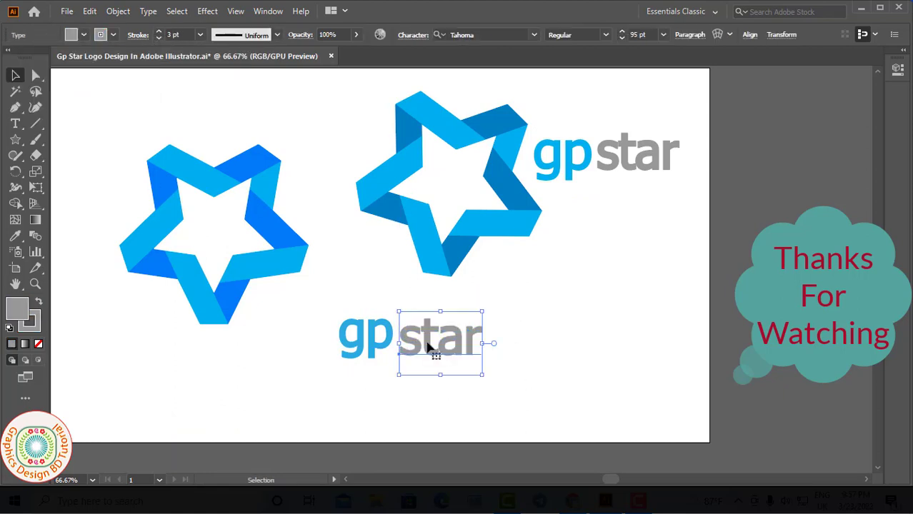
left_click(364, 334, "shift")
left_click(777, 34)
left_click(747, 74)
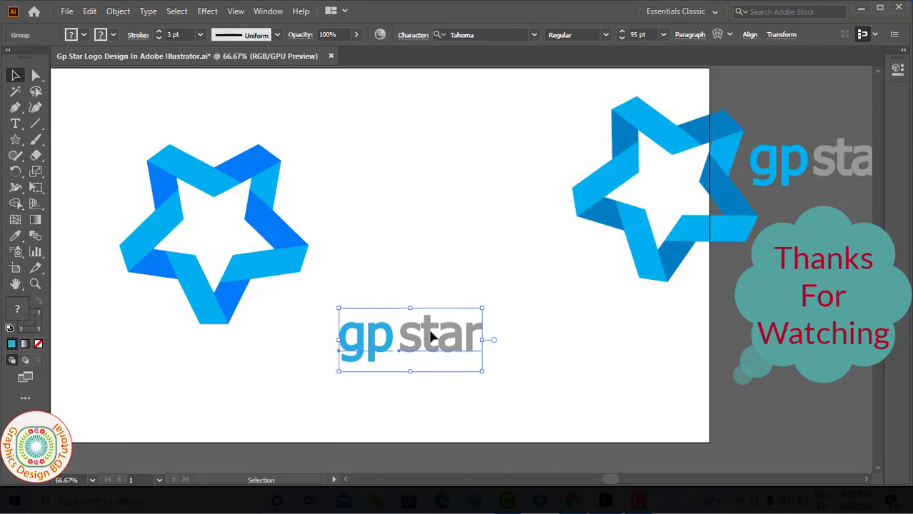
Group the two words and move the wordmark up to the right side of the new star.
right_click(430, 336)
left_click(517, 334)
left_click(428, 340)
left_click_drag(427, 342, 392, 202)
left_click(350, 337)
Rotate the grouped star about 9° clockwise to match the tilt of the reference logo, and deselect it.
left_click(272, 270)
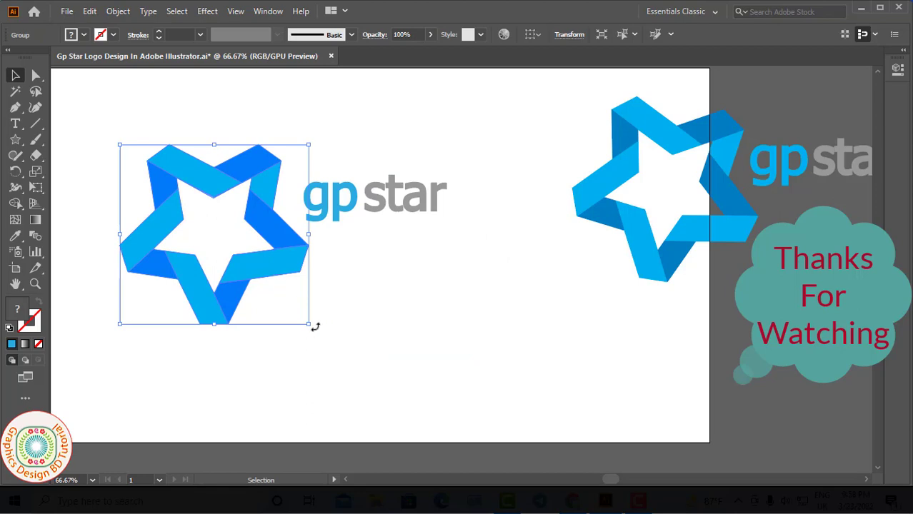
left_click_drag(315, 327, 301, 348)
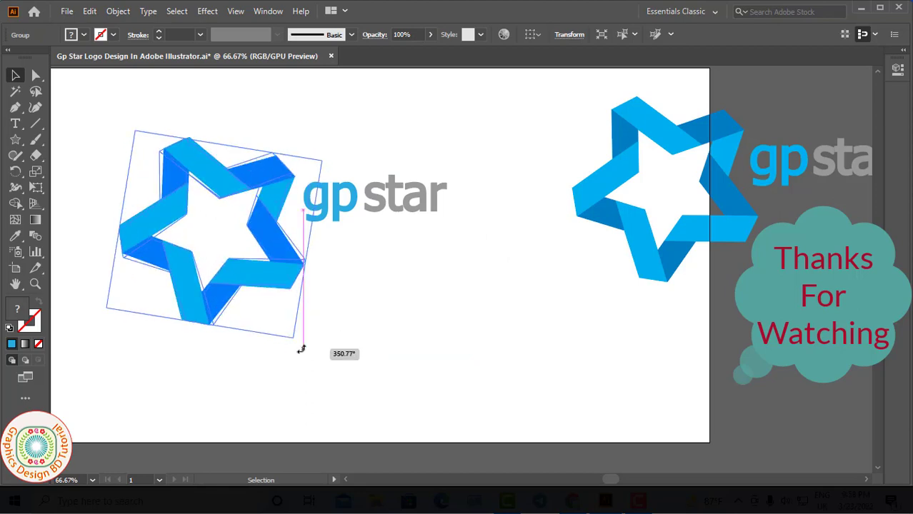
left_click(351, 361)
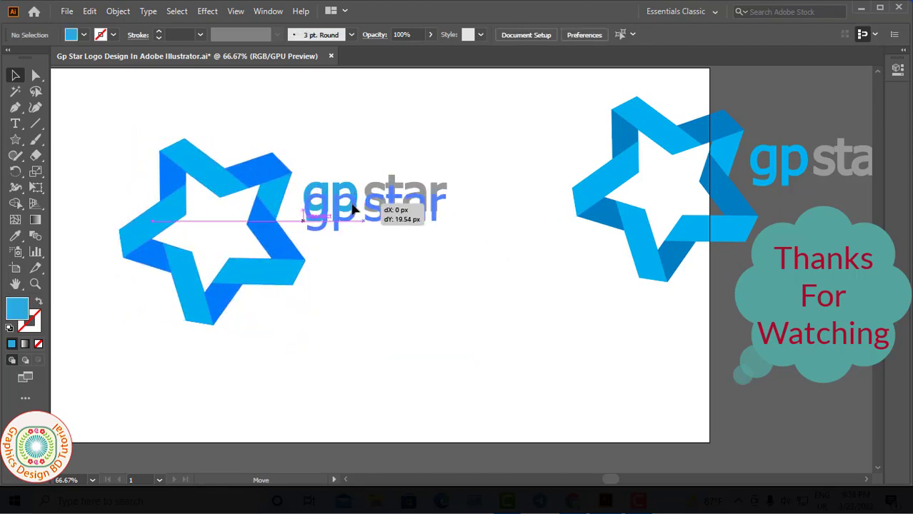